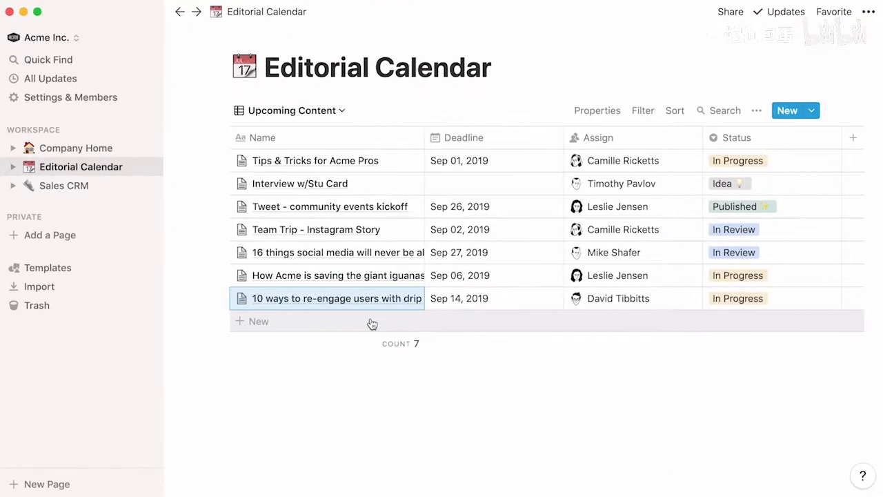
Step: Open the "10 ways to re-engage users with drip email campaigns" row as a page, view its properties, and close it
mouse_move(404, 304)
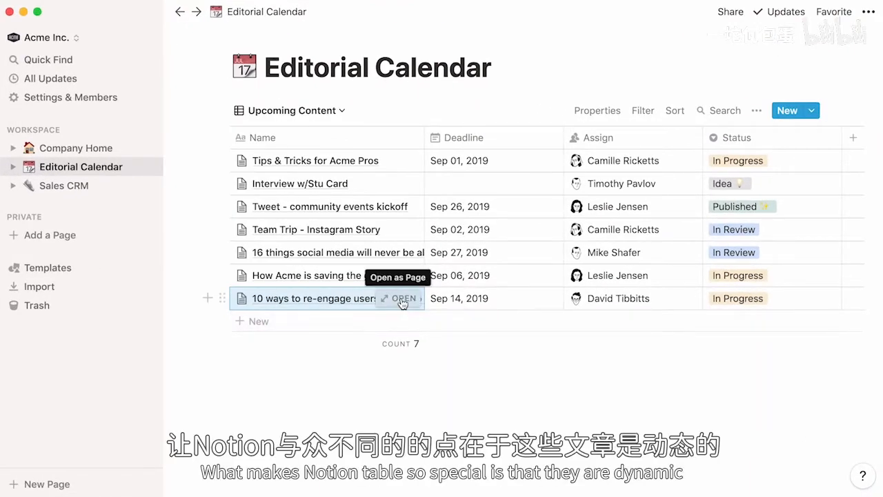
click(403, 300)
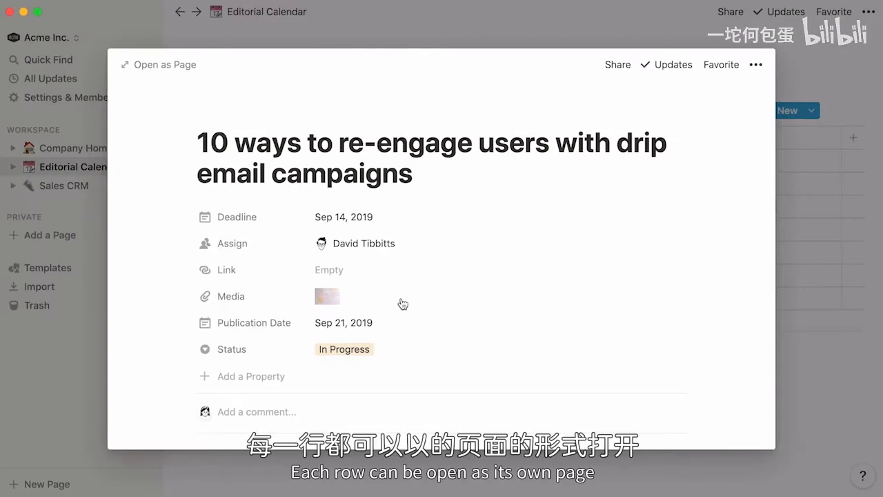
key(Escape)
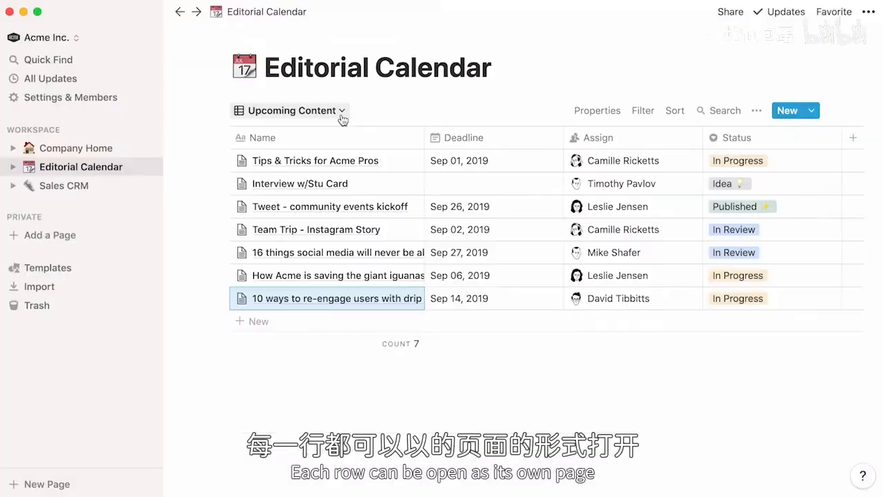
Step: View the Editorial Calendar in its Deadline Calendar view and return to the Upcoming Content table view
click(340, 115)
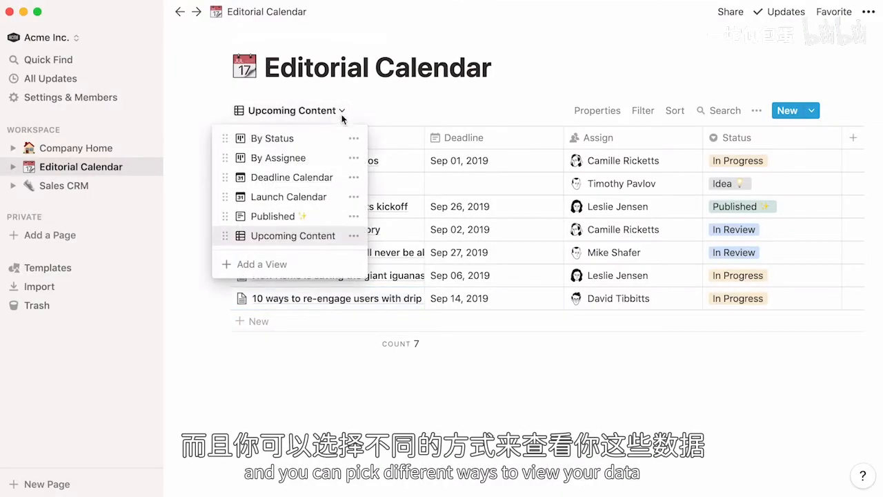
click(337, 178)
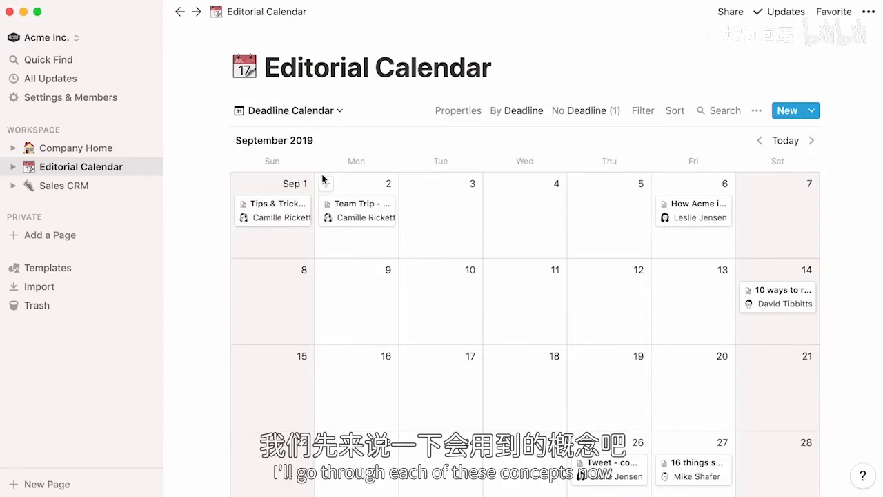
click(341, 112)
click(341, 234)
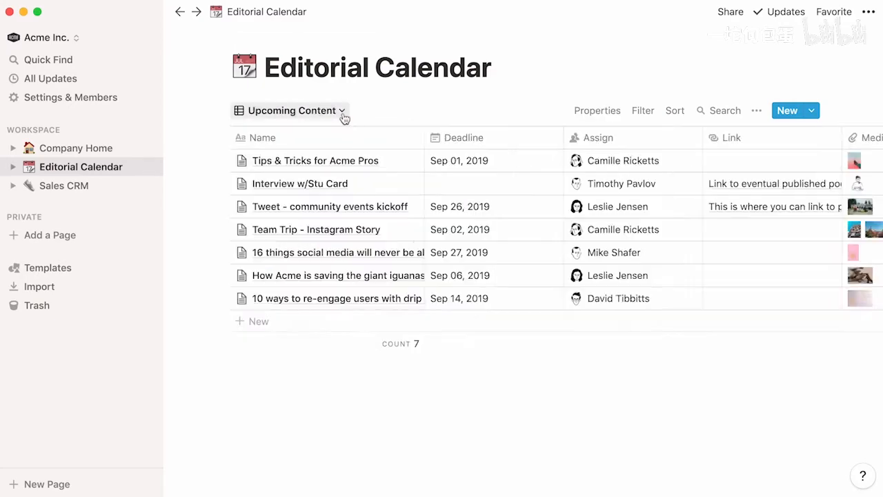
Step: View the properties on the "Team Trip - Instagram Story" page, close it, and examine the matching columns across the table
click(398, 231)
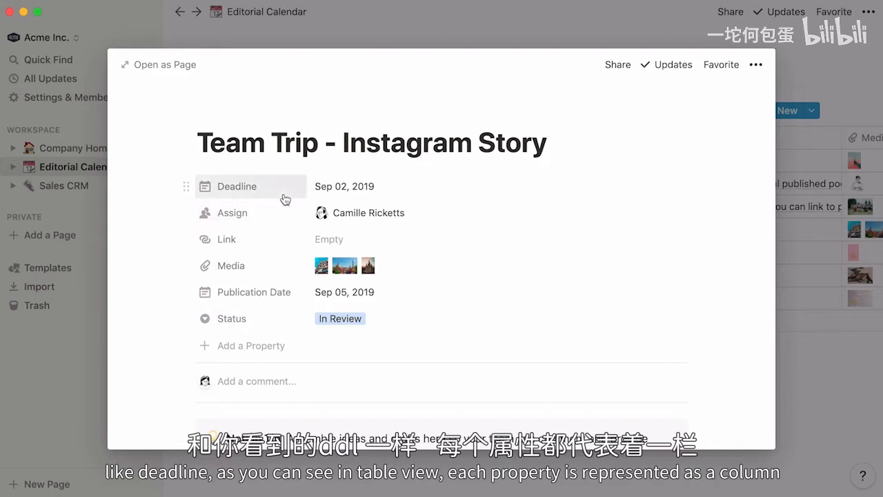
click(522, 23)
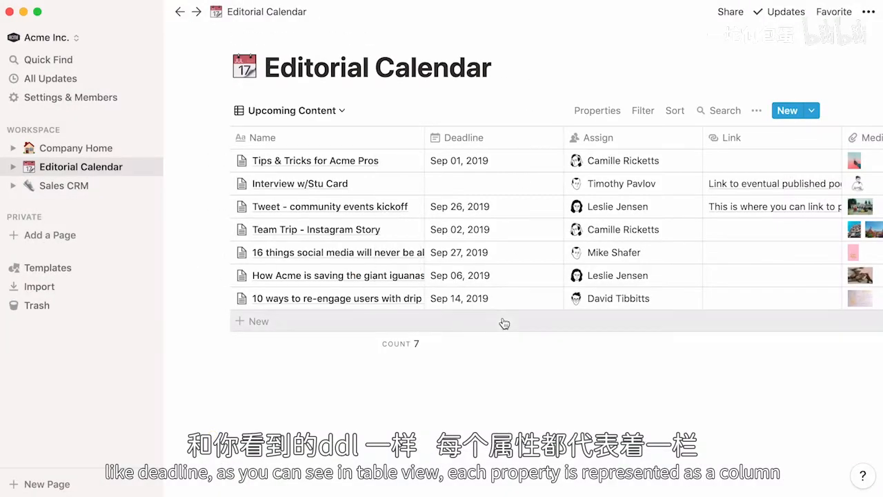
scroll(696, 320, right, 2)
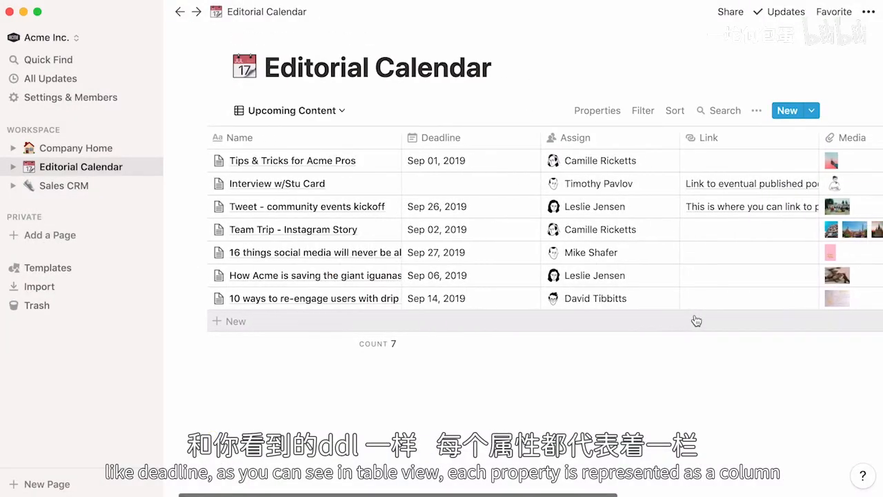
scroll(696, 321, right, 10)
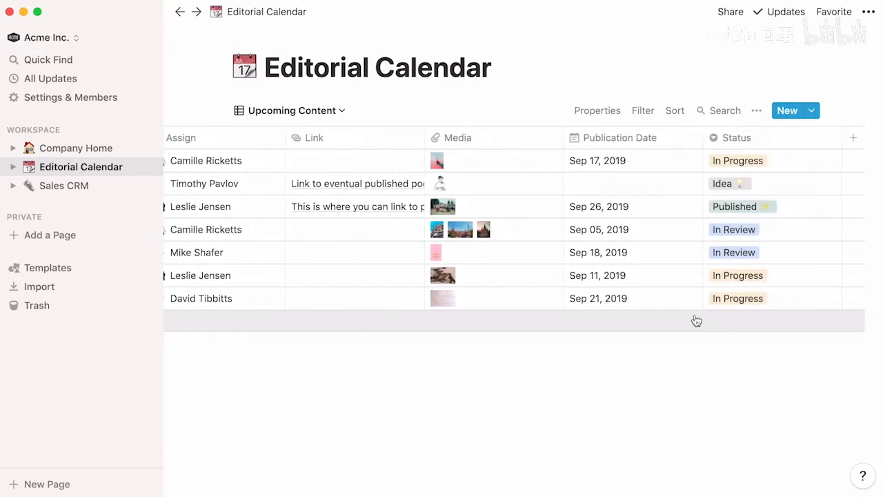
Step: Add a new Text property with the default name to the Upcoming Content table, looking through the available property types
click(618, 116)
click(638, 287)
mouse_move(666, 353)
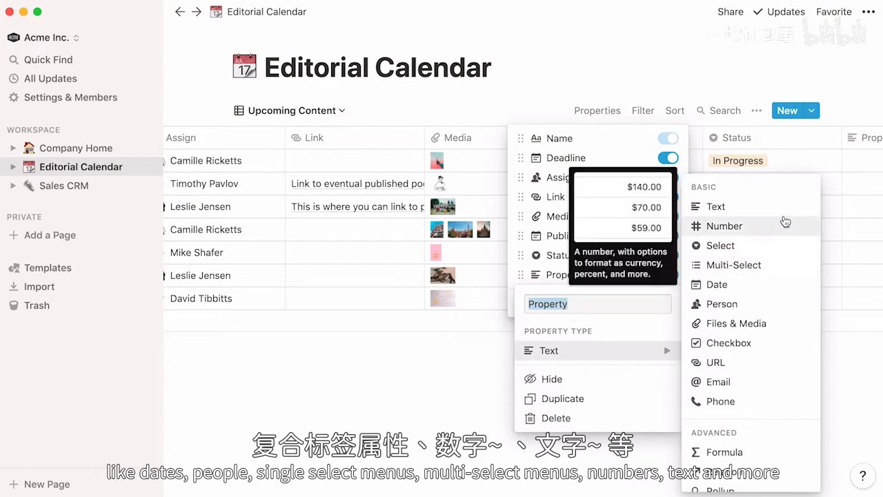
click(850, 111)
click(849, 111)
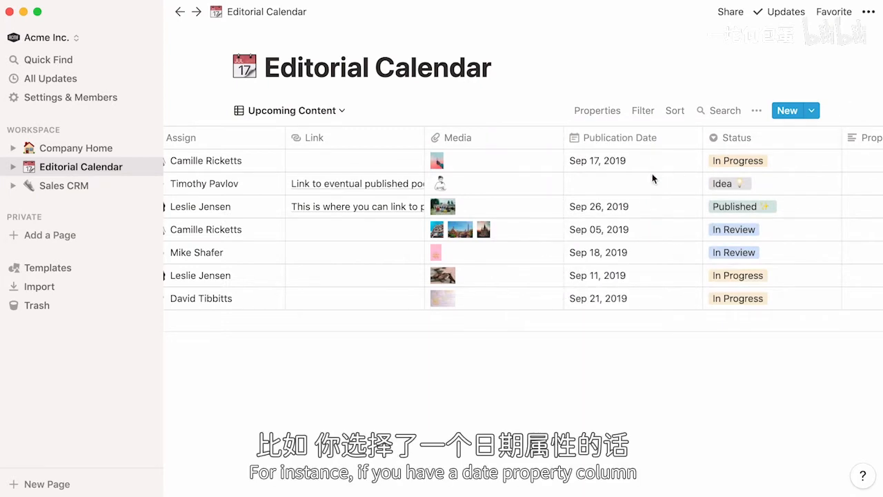
Step: Set the Publication Date of the interview entry with Idea status to Jan 27, 2020
click(630, 183)
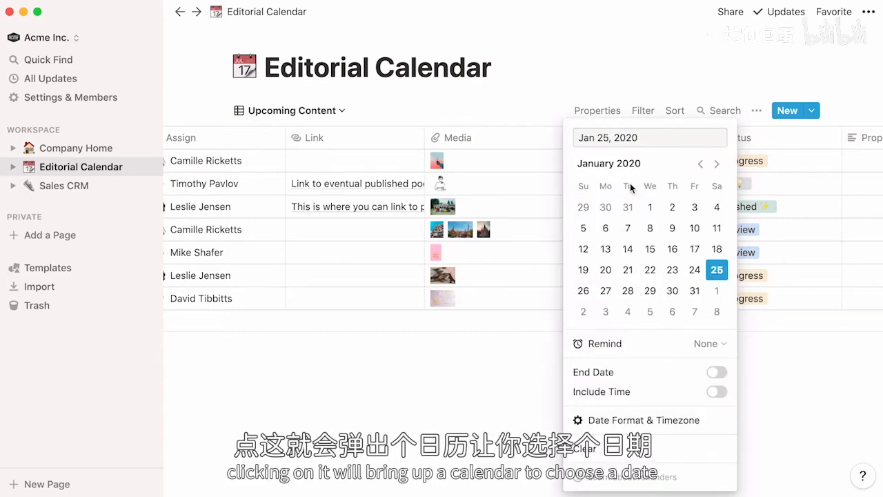
click(606, 290)
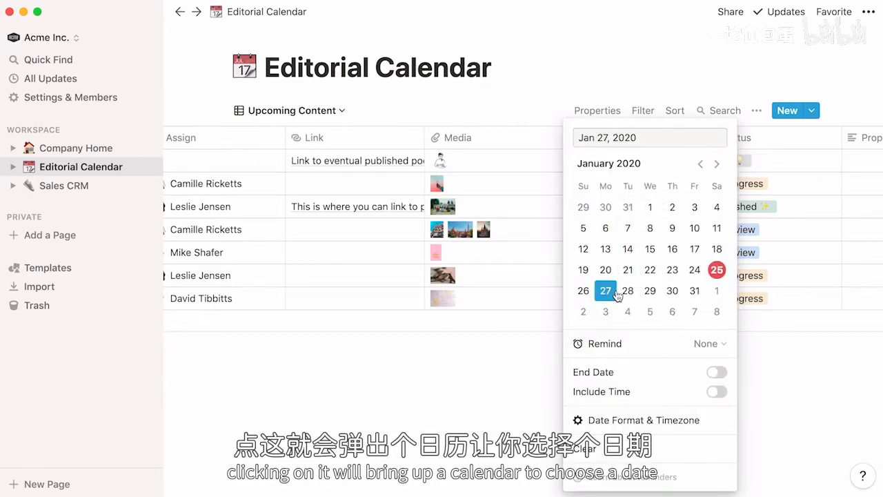
click(534, 341)
Step: Assign a workspace member to the interview entry in the table's Assign column
scroll(536, 342, left, 3)
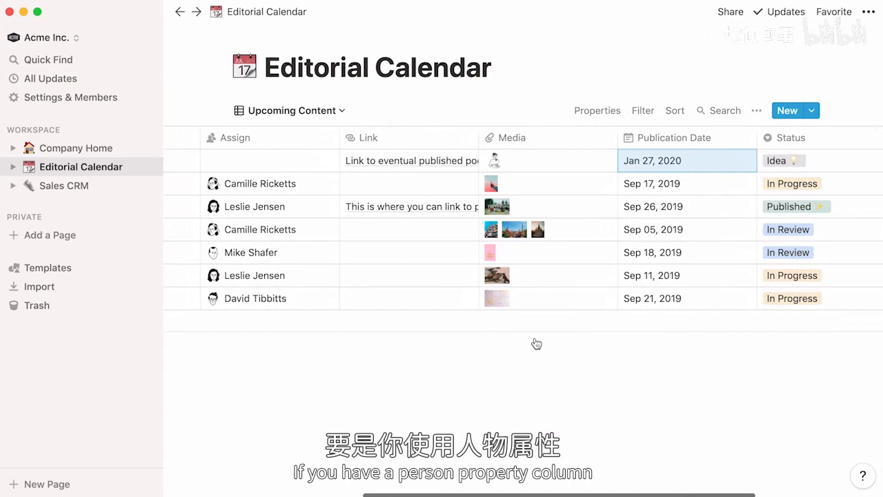
click(359, 160)
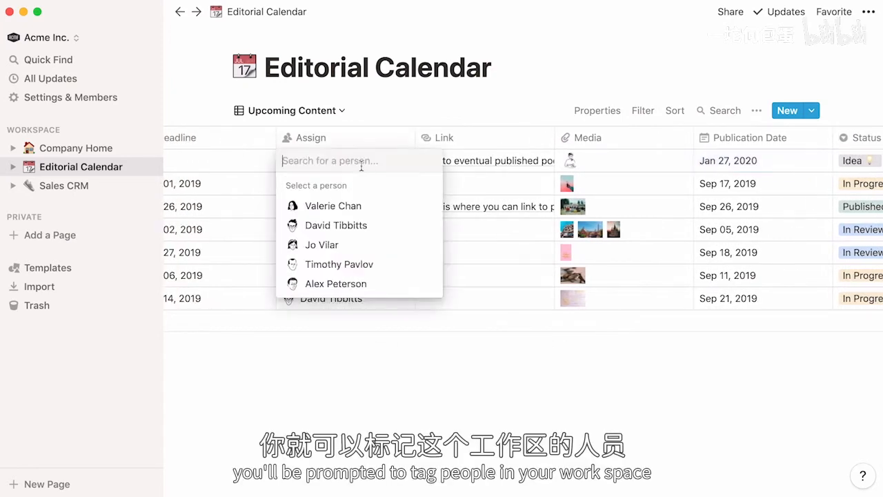
click(401, 264)
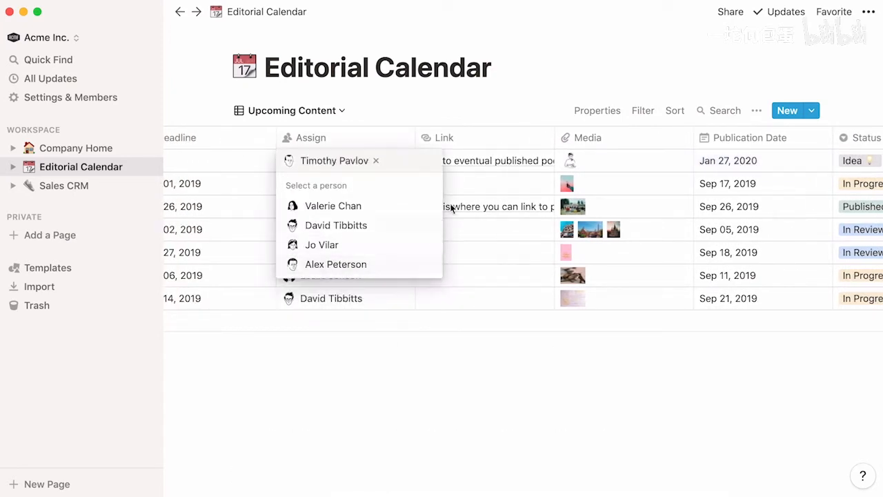
click(535, 111)
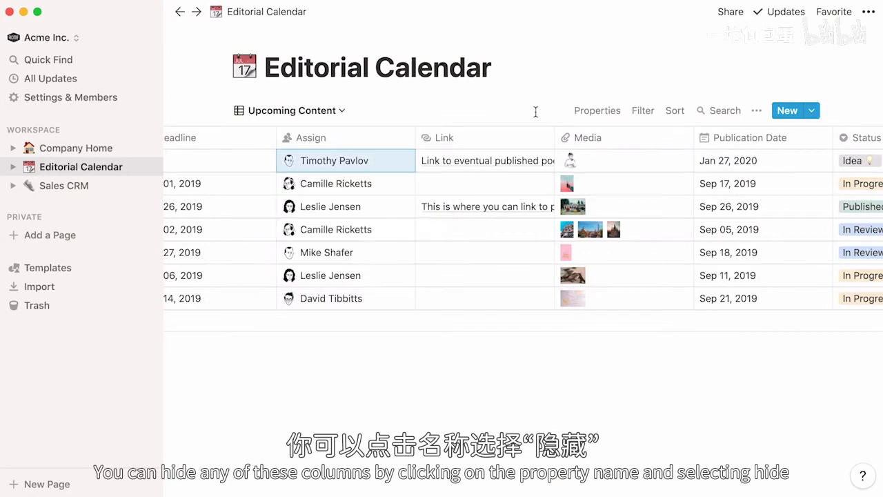
Step: Hide the Link, Deadline, Media, Publication Date and Property columns from the Upcoming Content table
click(525, 136)
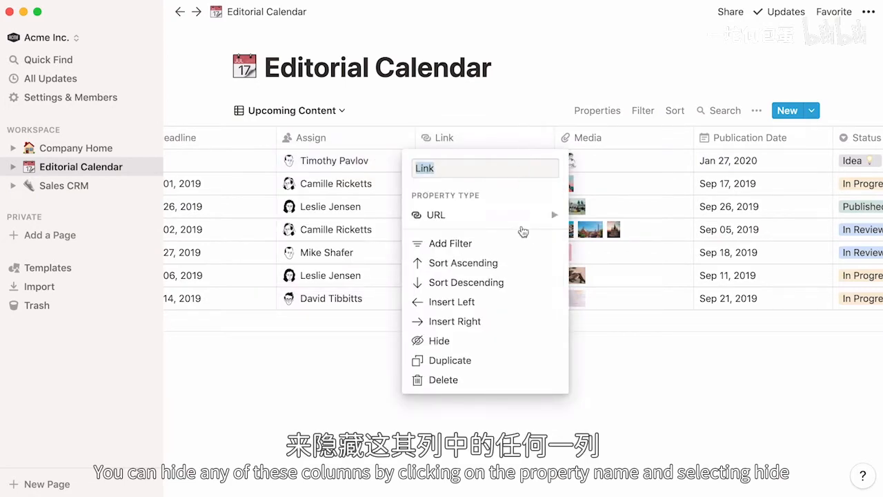
click(519, 346)
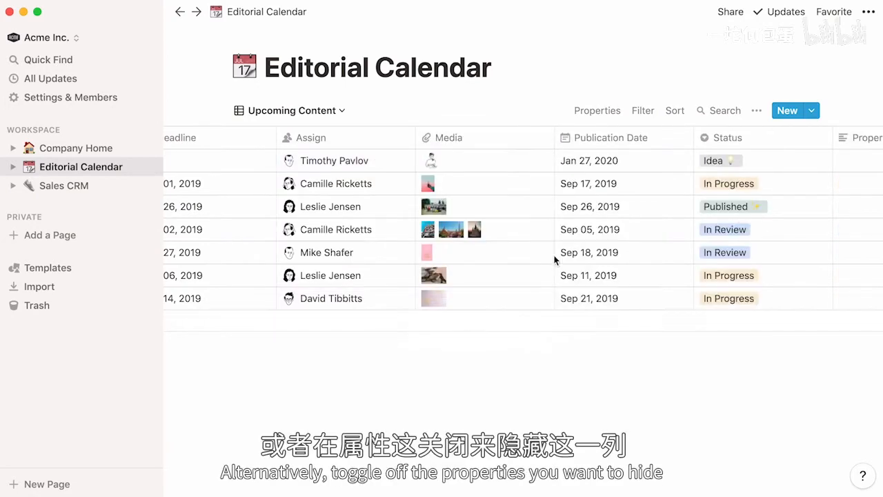
click(605, 117)
click(668, 158)
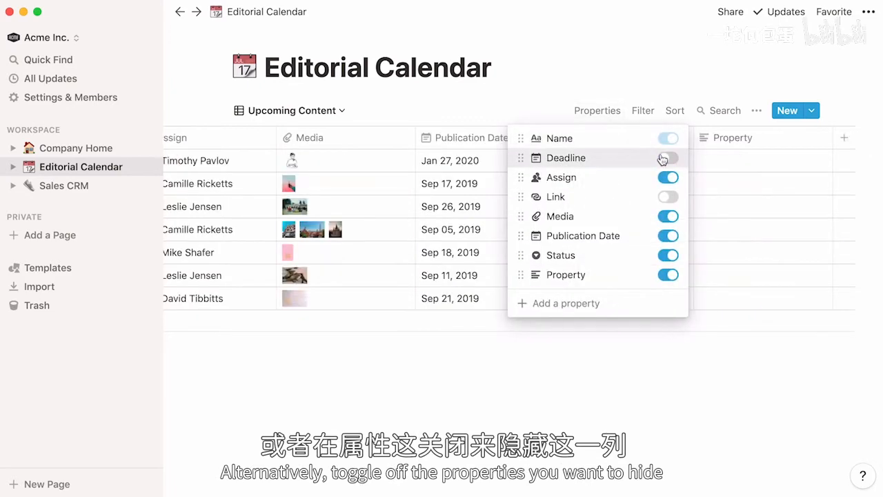
click(669, 217)
click(673, 236)
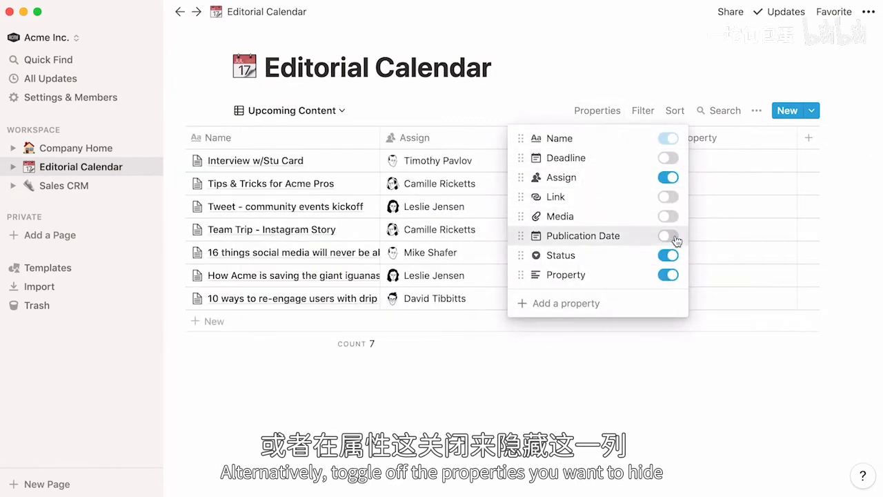
click(669, 274)
click(567, 370)
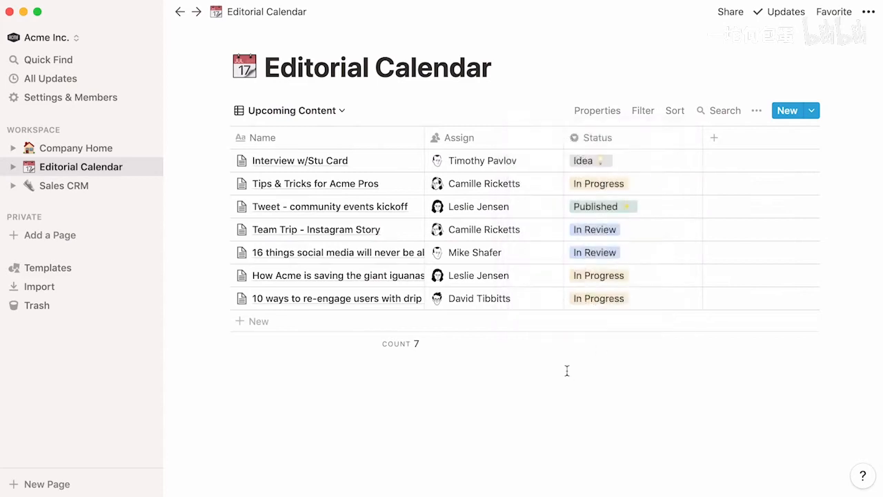
Step: In the Sales CRM table, hide the Priority, Estimated Value, Account Owner, Phone, Expected Close, Last Contact and Added properties
click(102, 188)
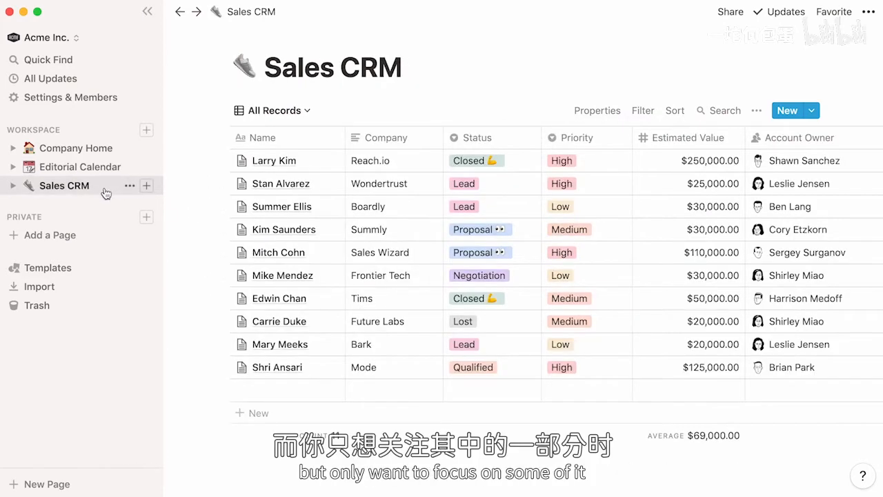
scroll(388, 468, right, 5)
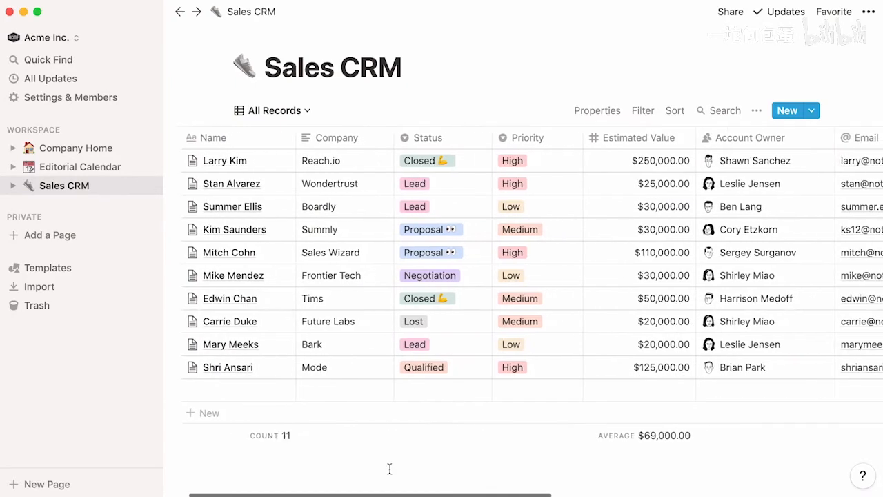
scroll(390, 466, right, 4)
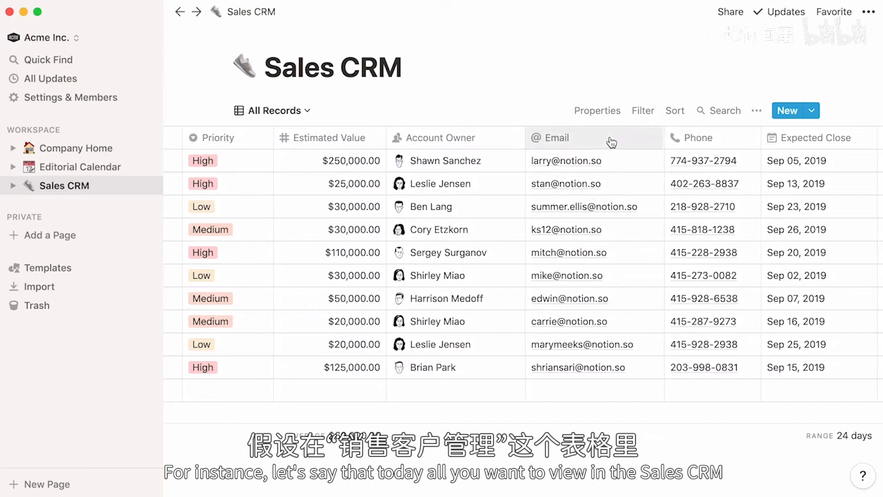
click(612, 112)
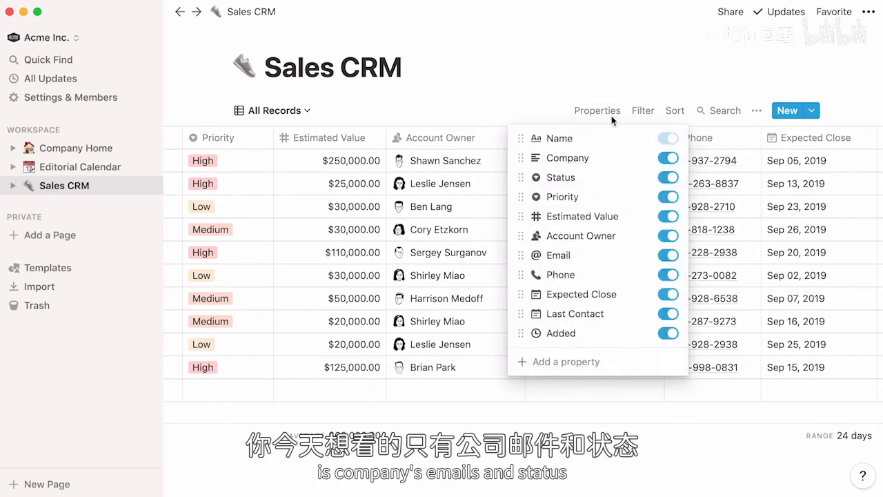
click(668, 196)
click(668, 216)
click(668, 235)
click(668, 275)
click(668, 295)
click(669, 313)
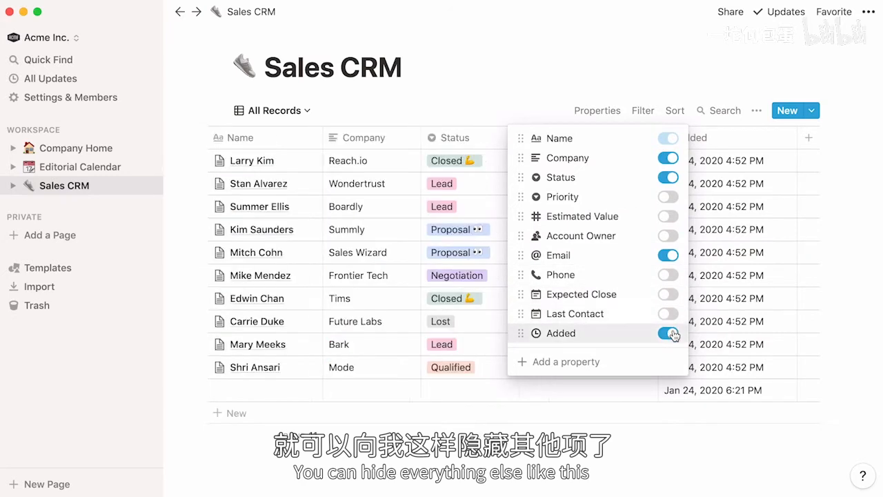
click(669, 333)
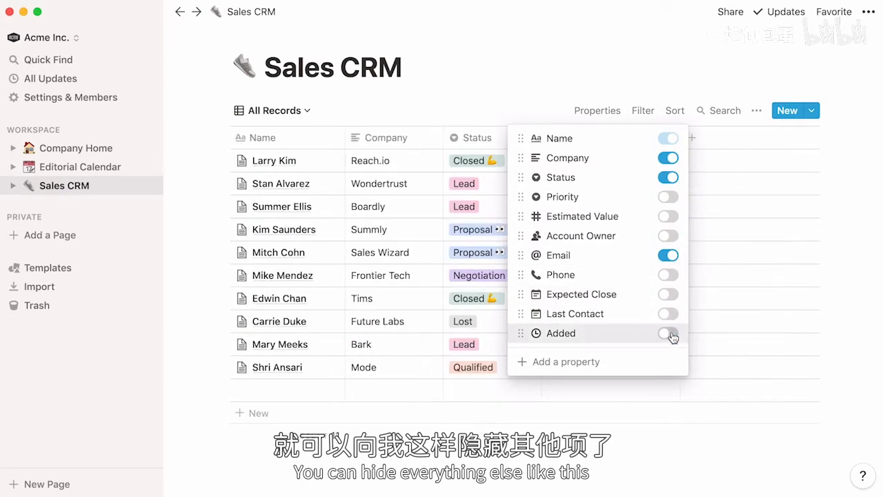
Step: Return to the Editorial Calendar, open the "Tips & Tricks for Acme Pros" page, and examine its properties, research links and images
click(127, 174)
click(126, 174)
mouse_move(322, 184)
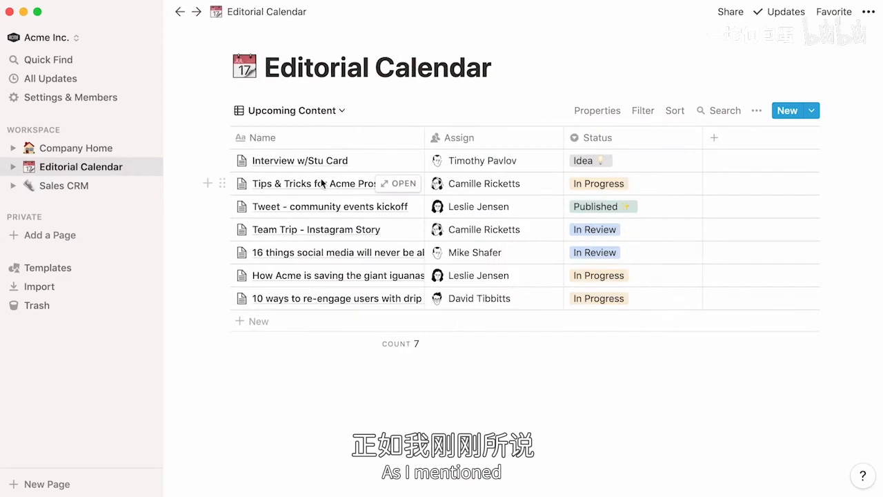
click(392, 185)
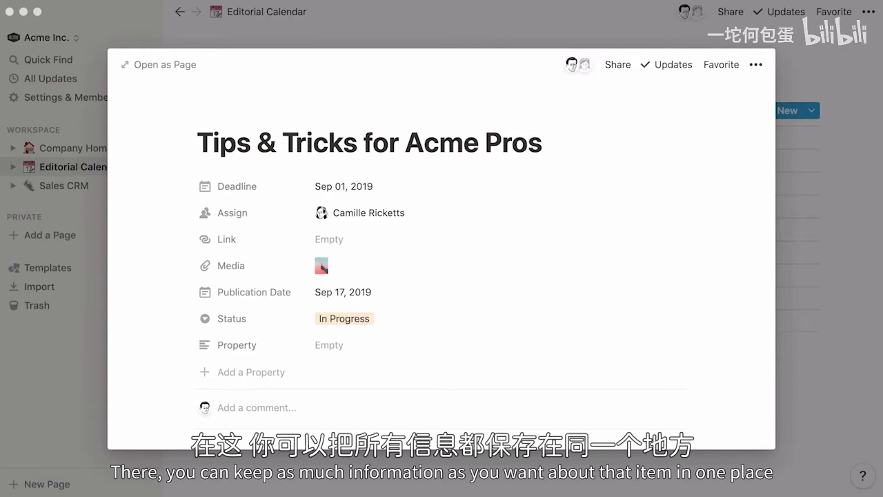
scroll(441, 270, down, 3)
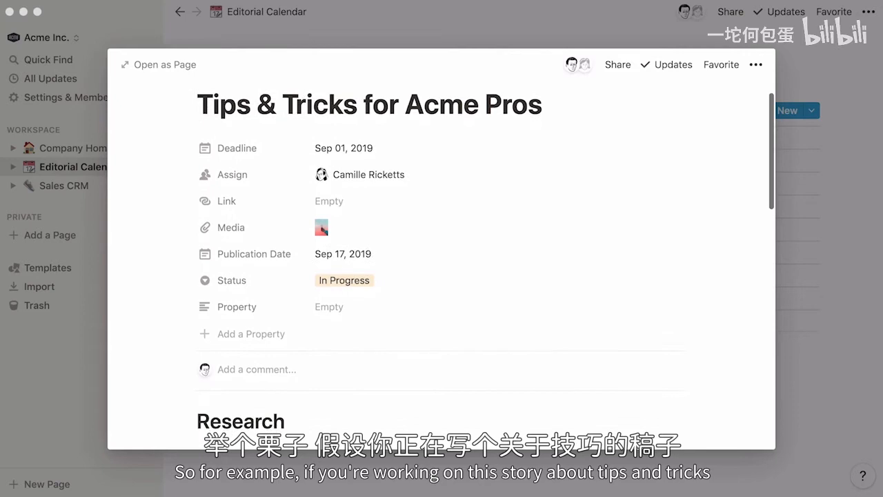
scroll(442, 270, down, 5)
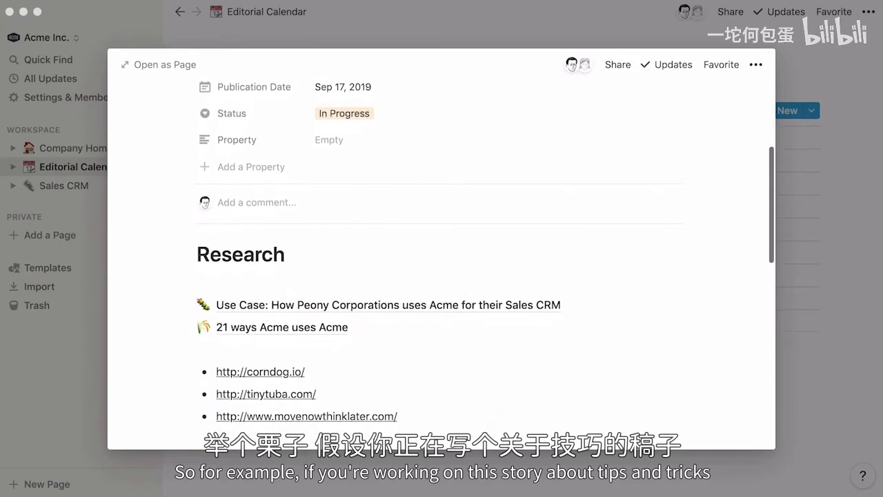
scroll(442, 270, down, 4)
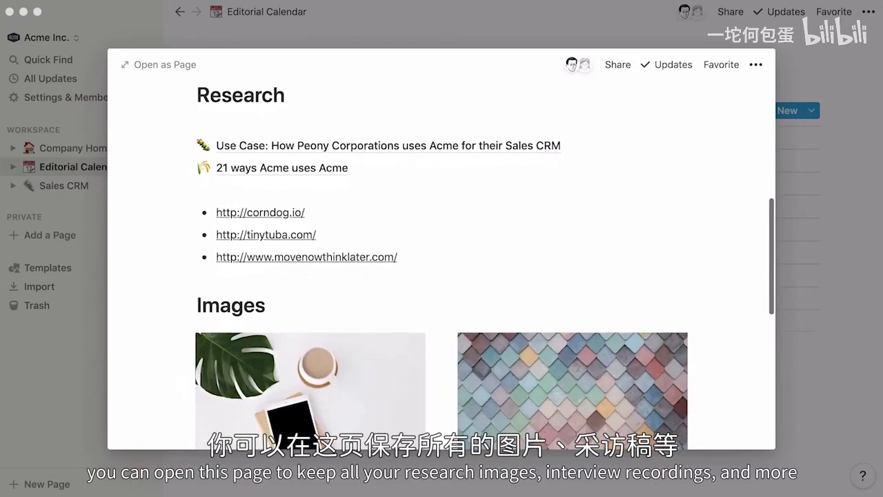
scroll(442, 269, down, 6)
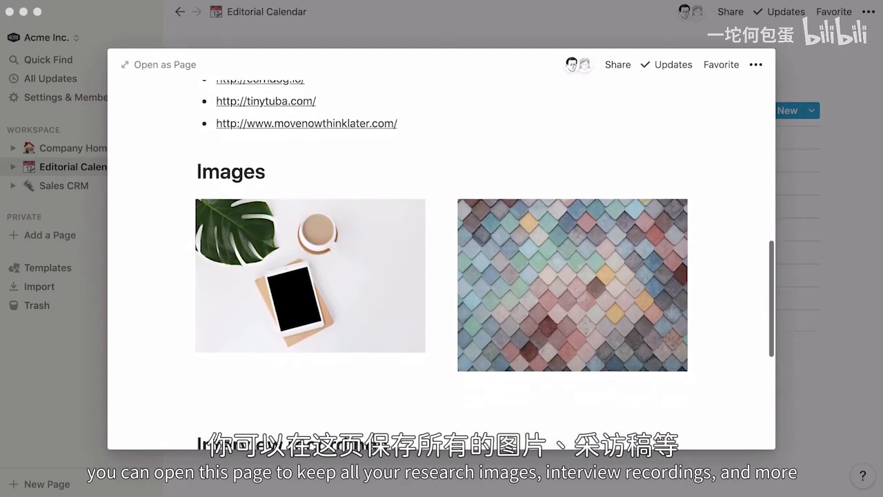
Step: Examine the interview recordings and the article versions further down the "Tips & Tricks for Acme Pros" page
scroll(442, 270, down, 5)
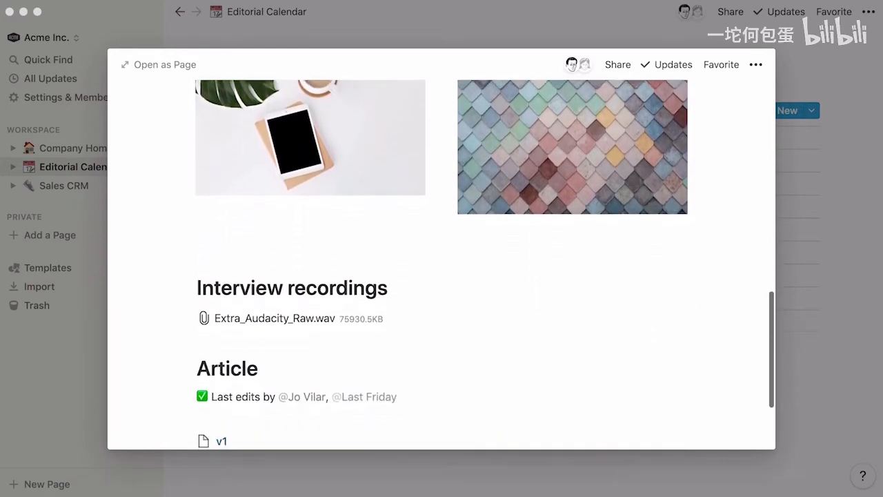
scroll(441, 270, down, 3)
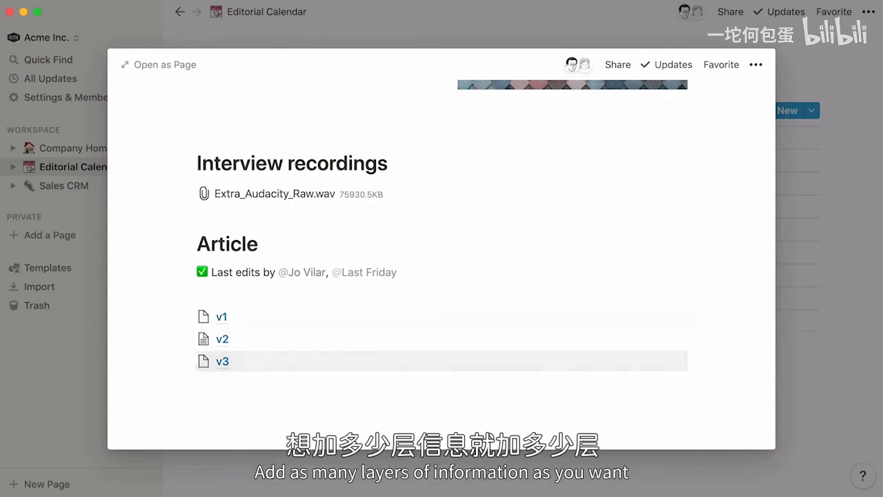
Step: In the Sales CRM, add a board view named "By Status" and group its cards by Status
click(76, 191)
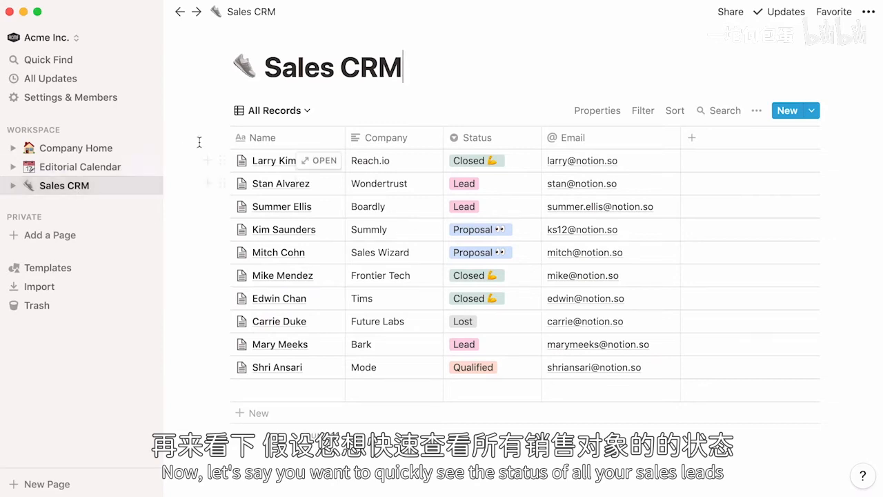
click(275, 114)
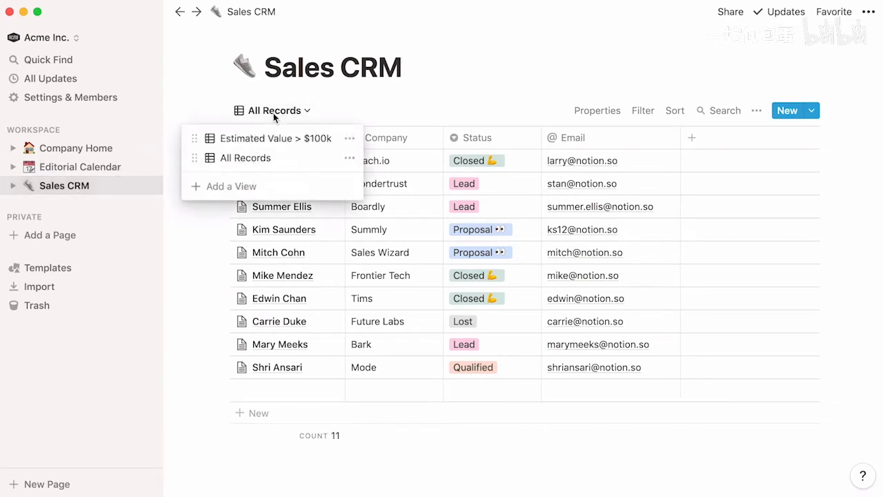
click(278, 185)
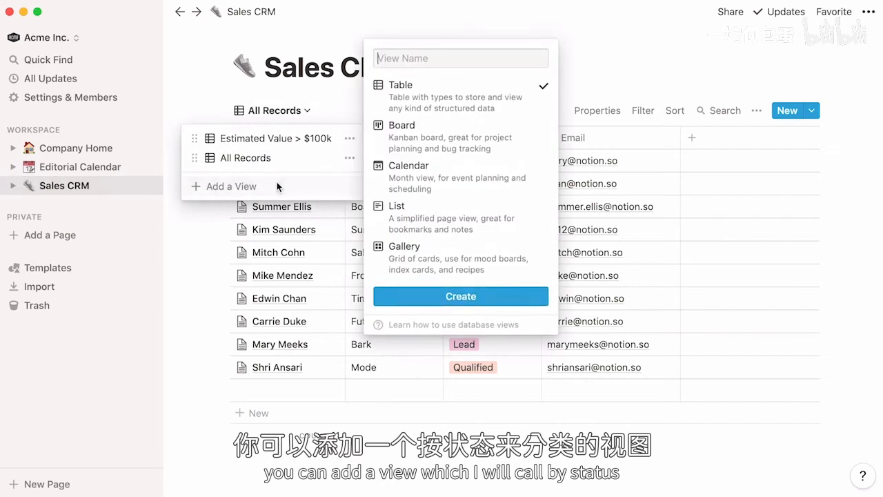
text(By Status)
click(415, 131)
click(461, 296)
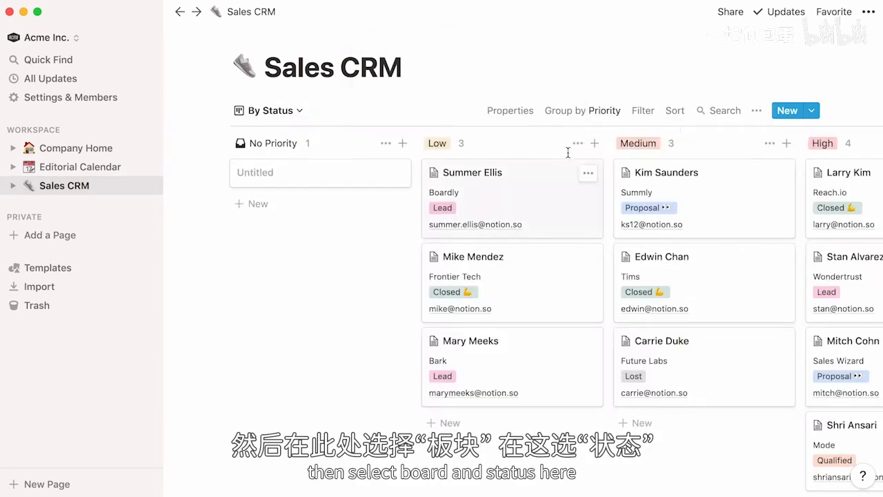
click(608, 117)
click(614, 154)
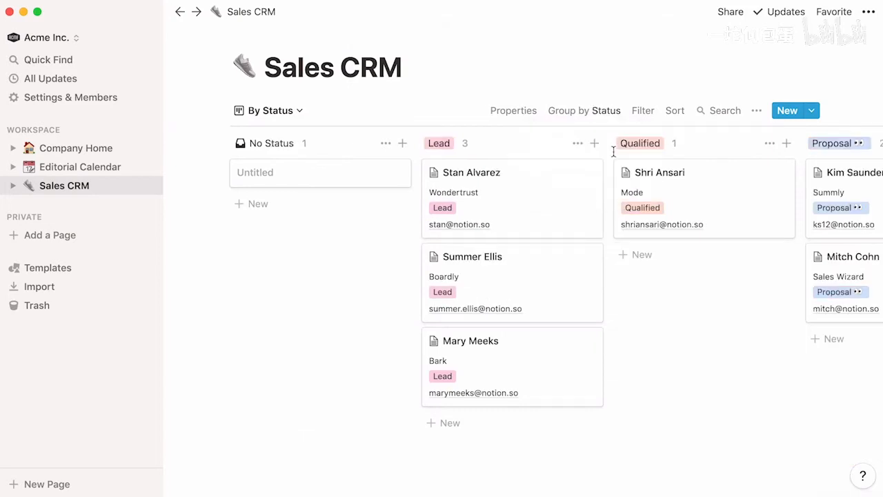
Step: Move the Sales Wizard lead's card from the Proposal column to the Negotiation column of the board
scroll(669, 63, right, 3)
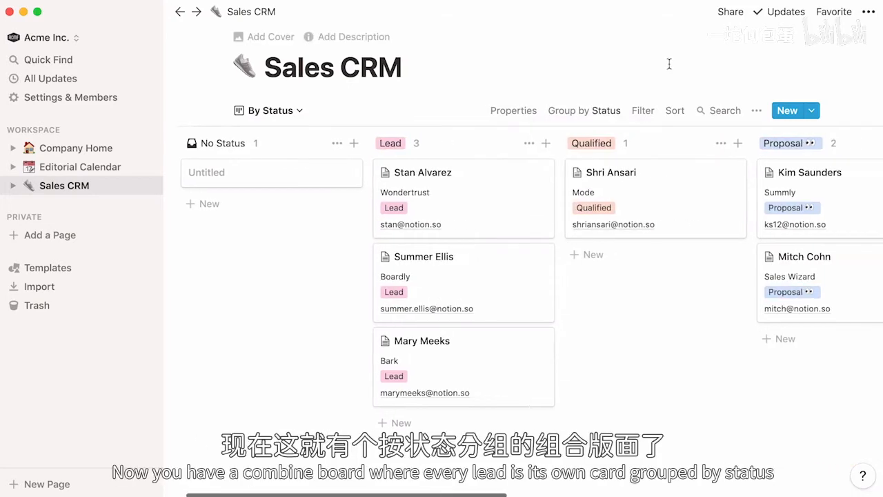
scroll(670, 63, right, 2)
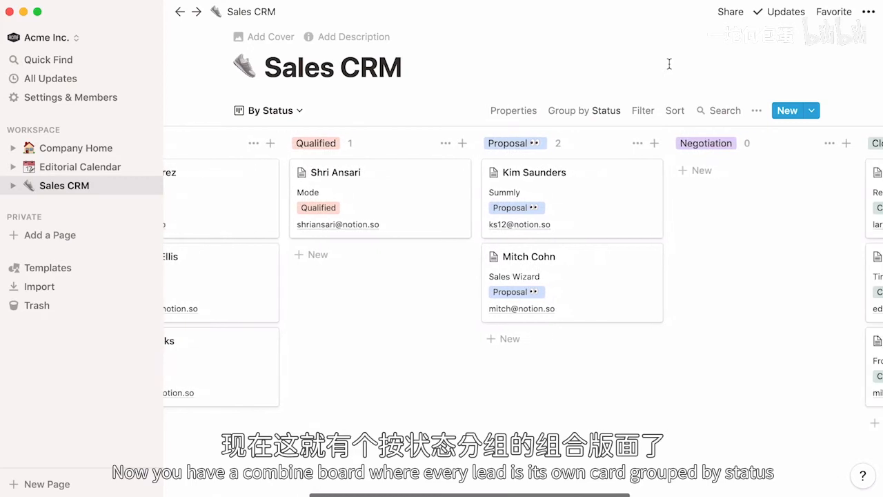
scroll(670, 64, right, 1)
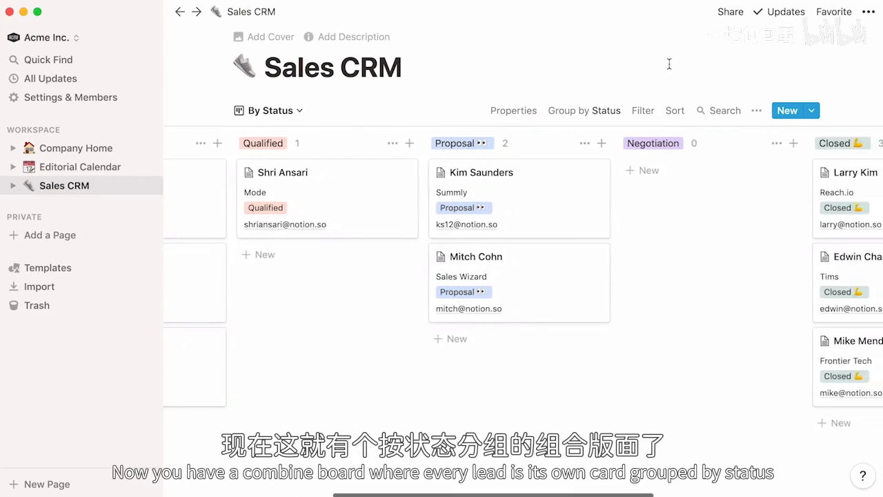
drag(592, 257, 653, 194)
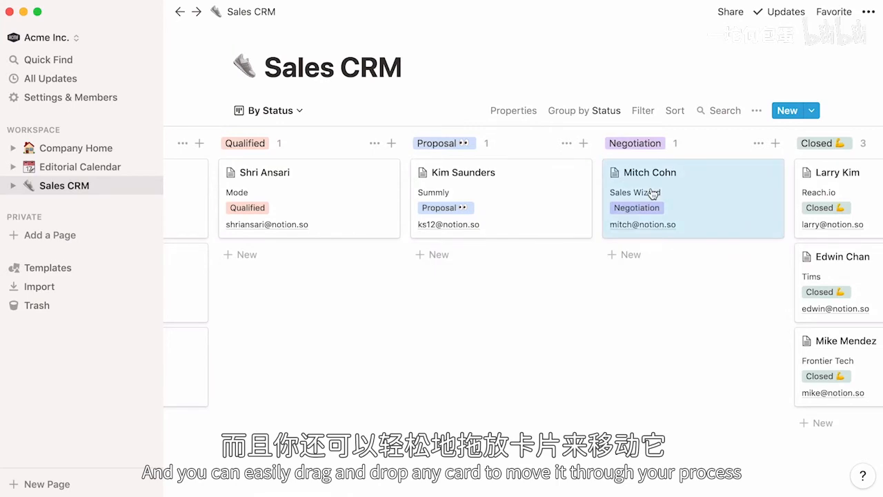
Step: Switch the Sales CRM to the "Estimated Value > $100k" view
click(299, 111)
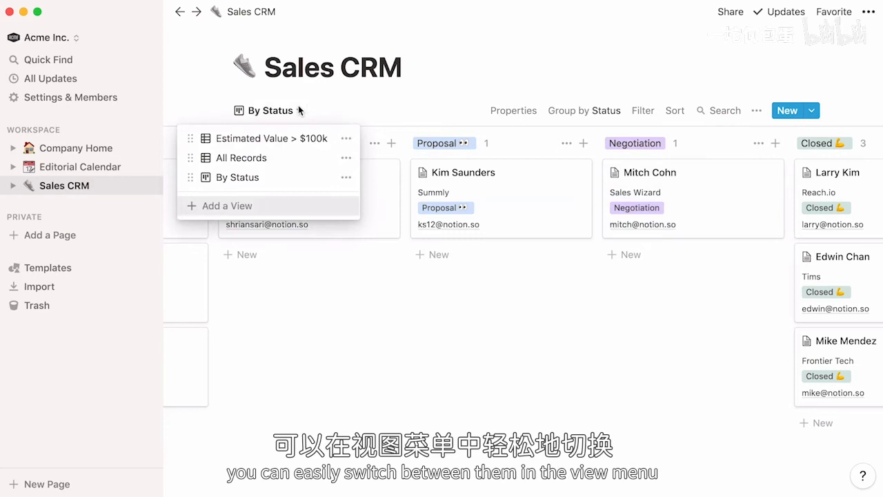
click(325, 138)
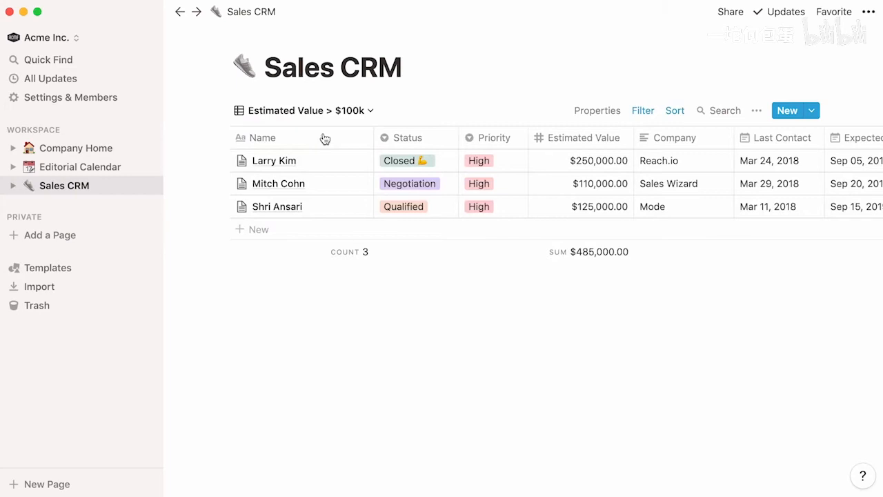
Step: Add a new table view named "High Priority" to the Sales CRM
click(363, 111)
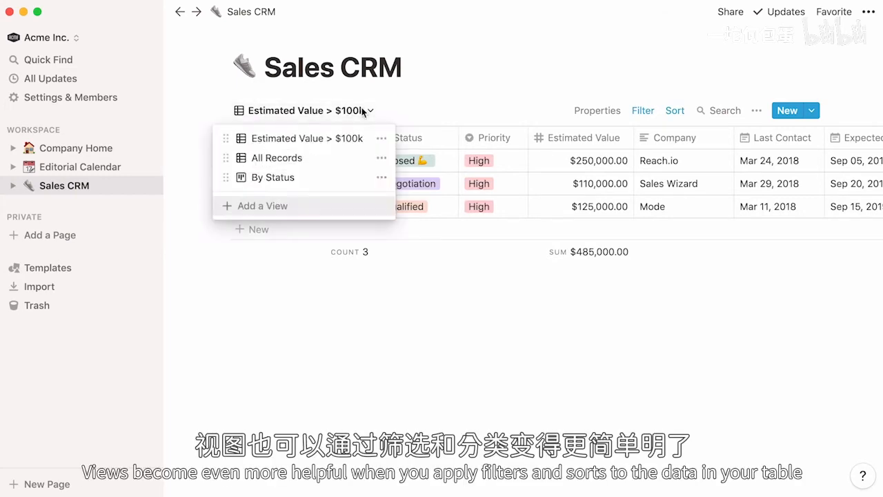
click(343, 211)
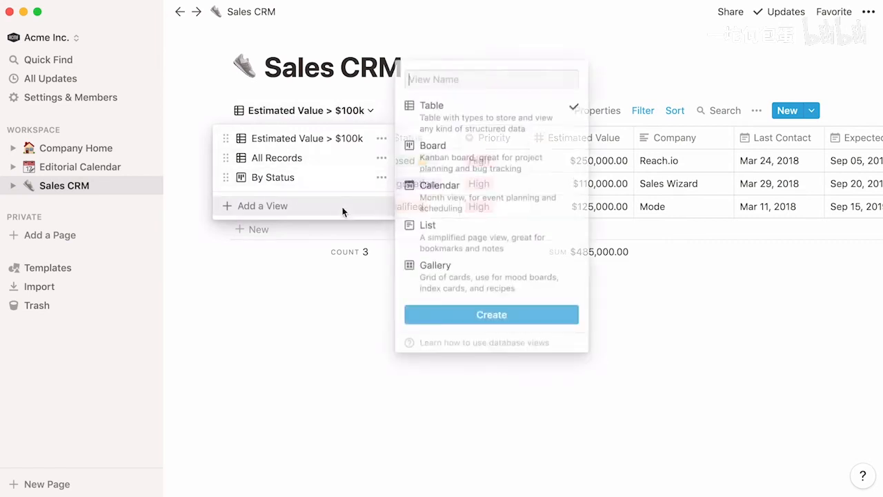
text(High Priority)
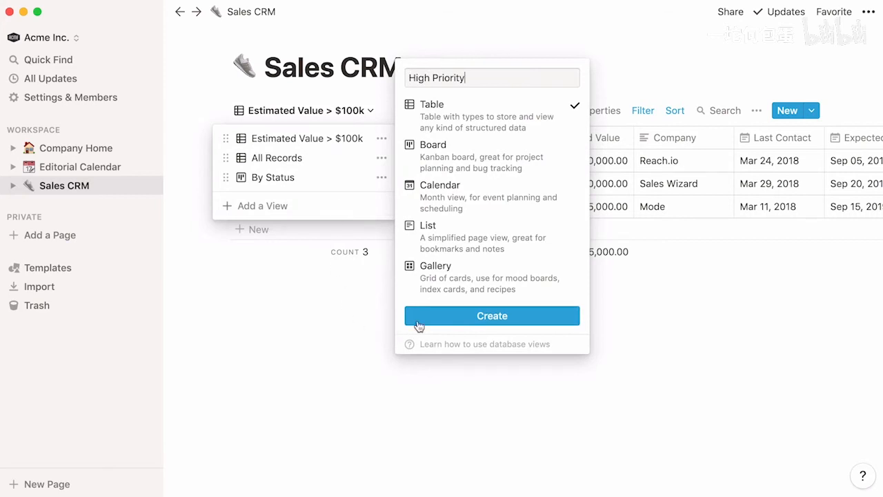
click(421, 317)
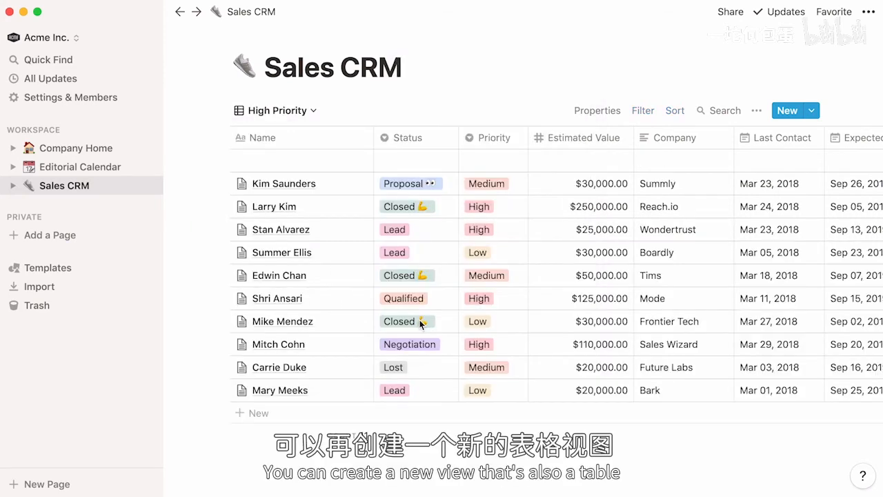
Step: Filter the High Priority view to records whose Priority is High
click(643, 117)
click(573, 229)
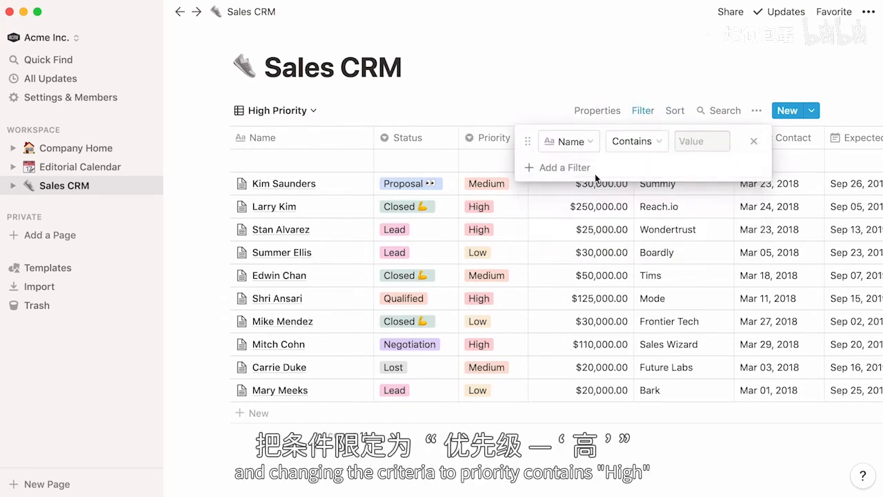
click(570, 141)
click(592, 375)
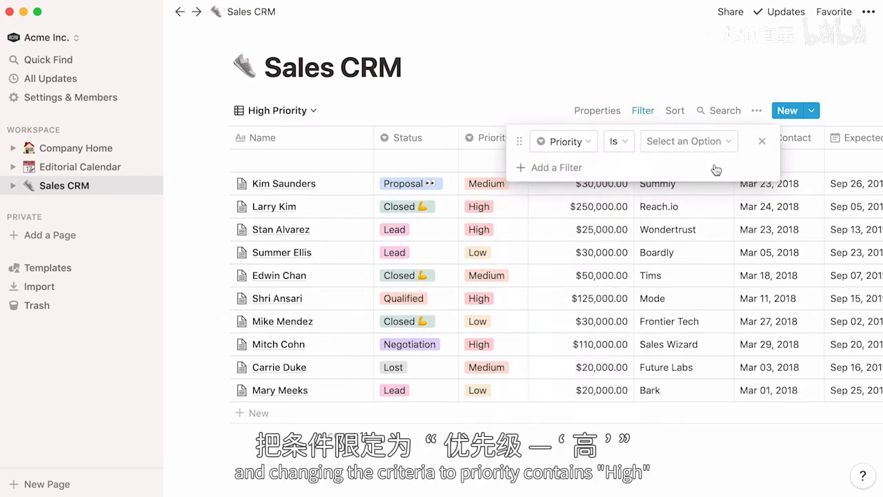
click(694, 141)
click(736, 258)
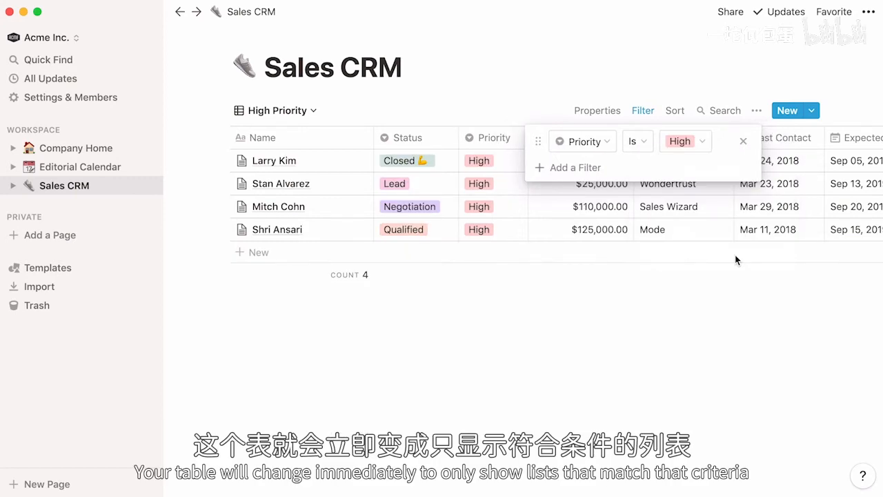
click(326, 341)
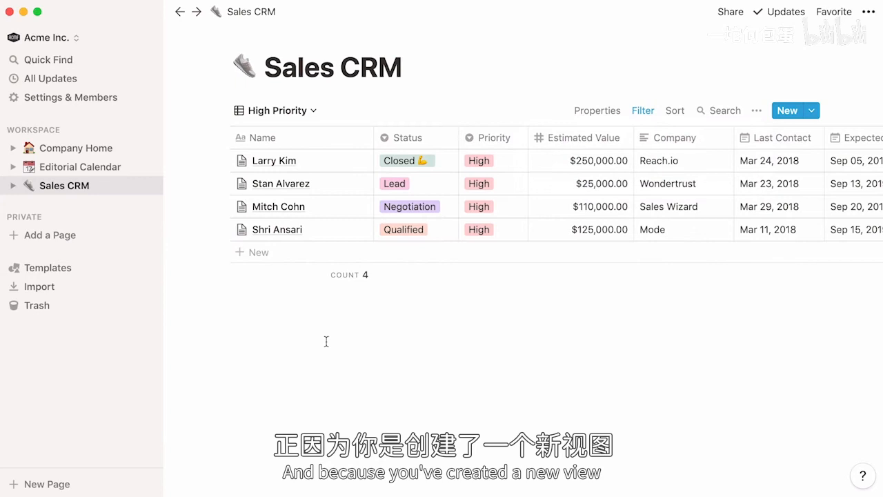
Step: Switch to the unfiltered All Records view and back to the High Priority view to compare them
click(314, 111)
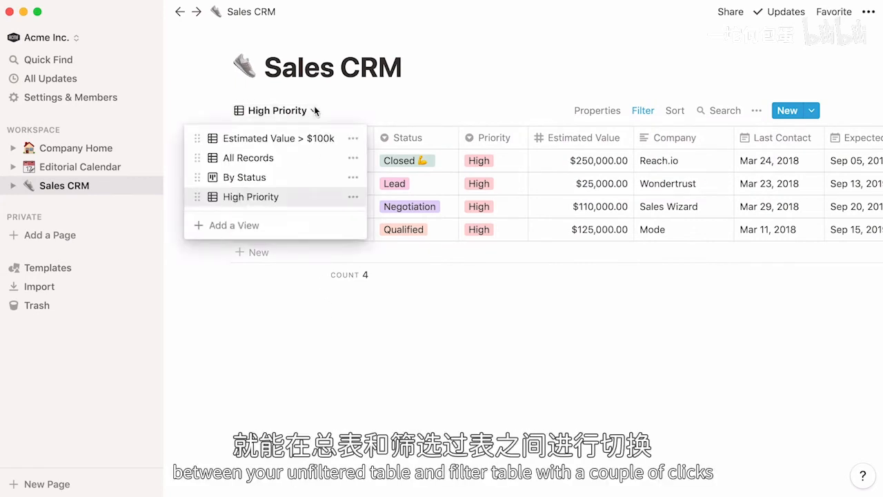
click(312, 161)
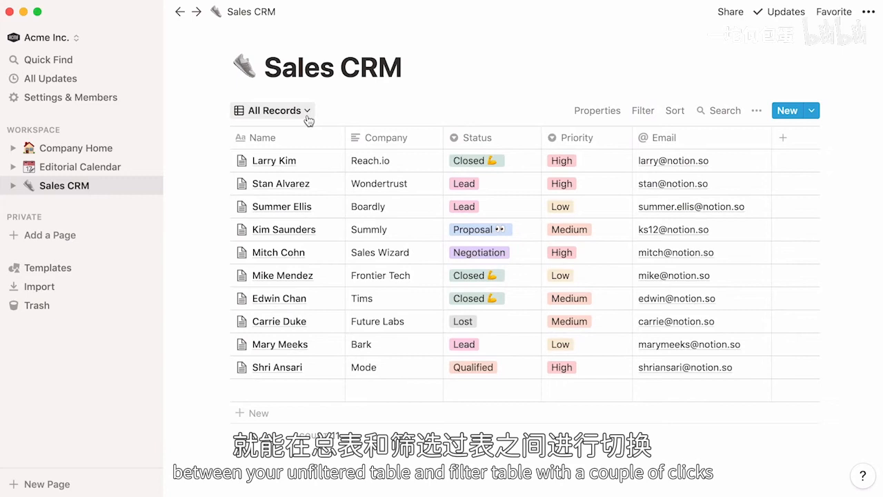
click(307, 116)
click(323, 199)
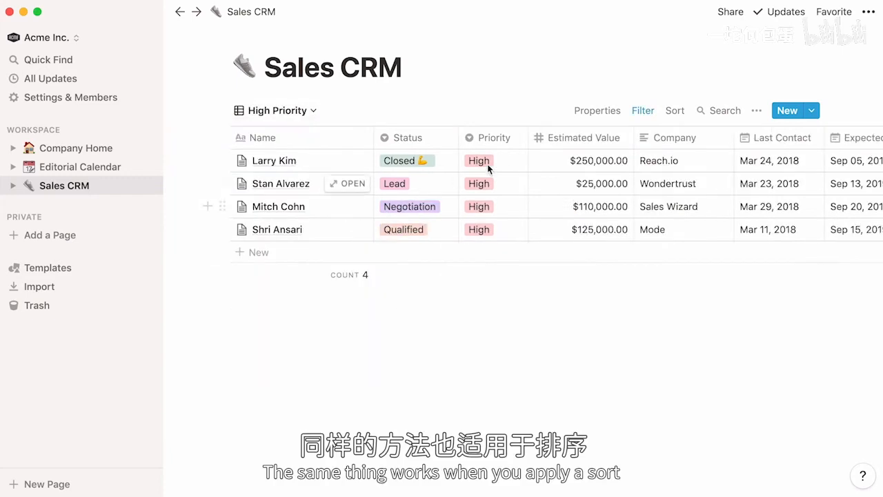
Step: Sort the High Priority view by Estimated Value in descending order
click(671, 112)
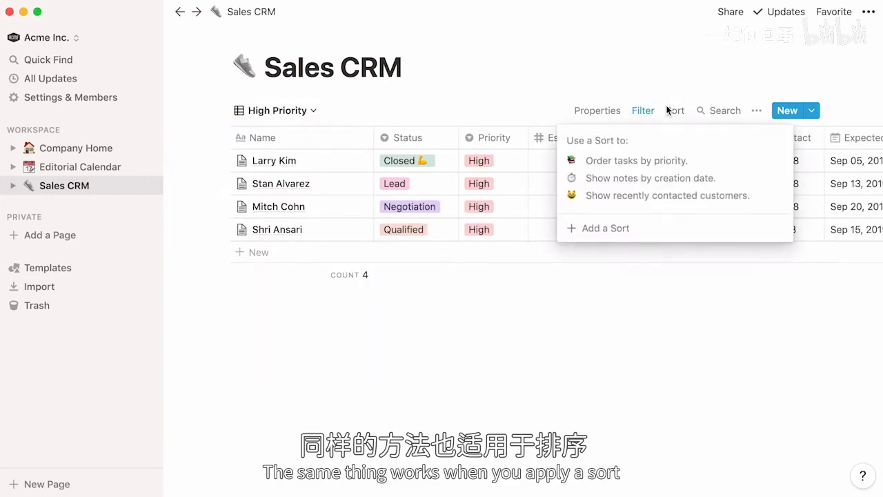
click(661, 227)
click(631, 142)
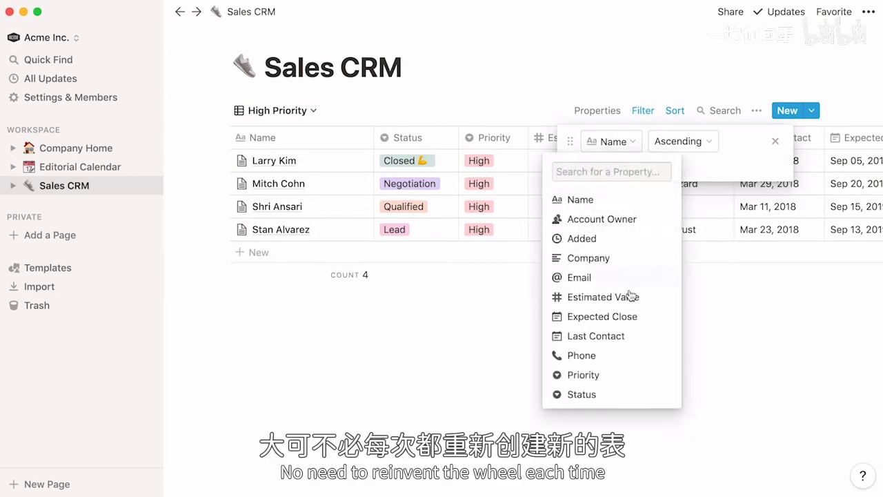
click(633, 296)
click(743, 148)
click(748, 183)
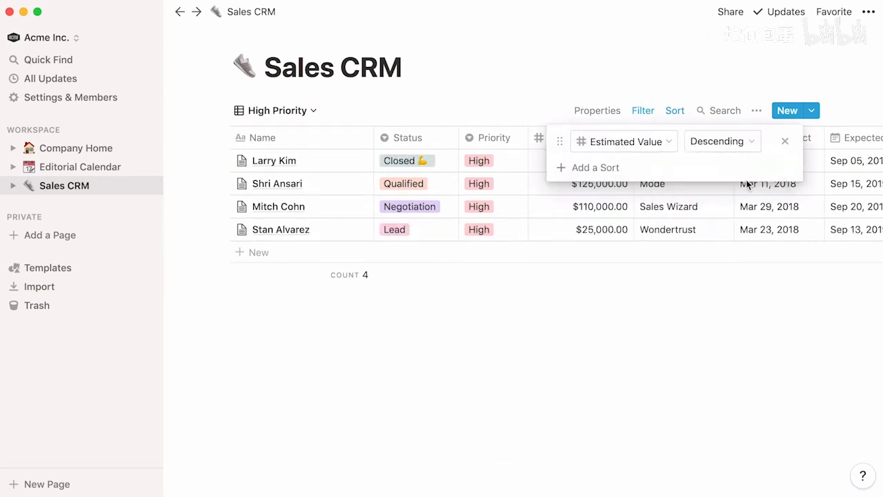
click(810, 69)
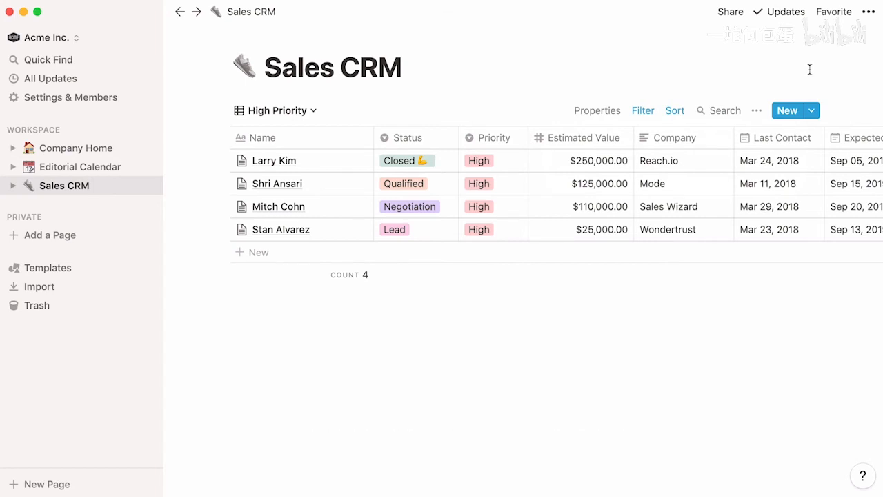
Step: Look over the Sales CRM page's options, such as Database Lock, Export and Merge with CSV
click(867, 12)
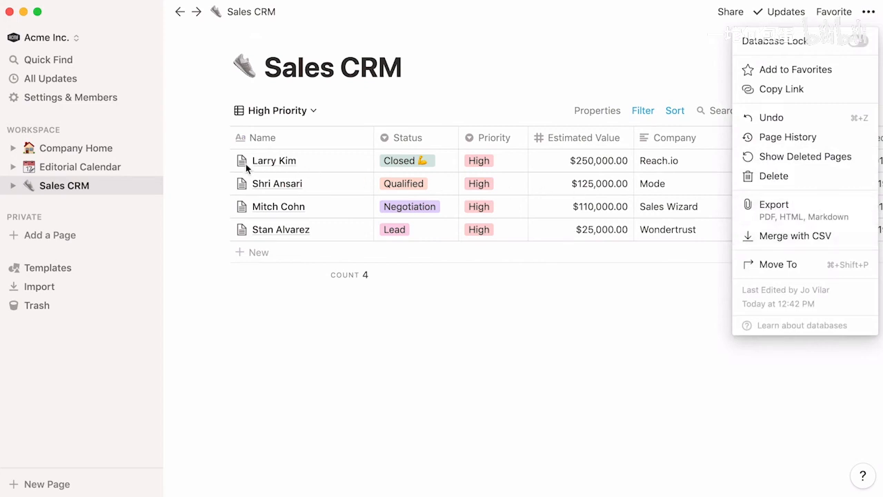
click(122, 168)
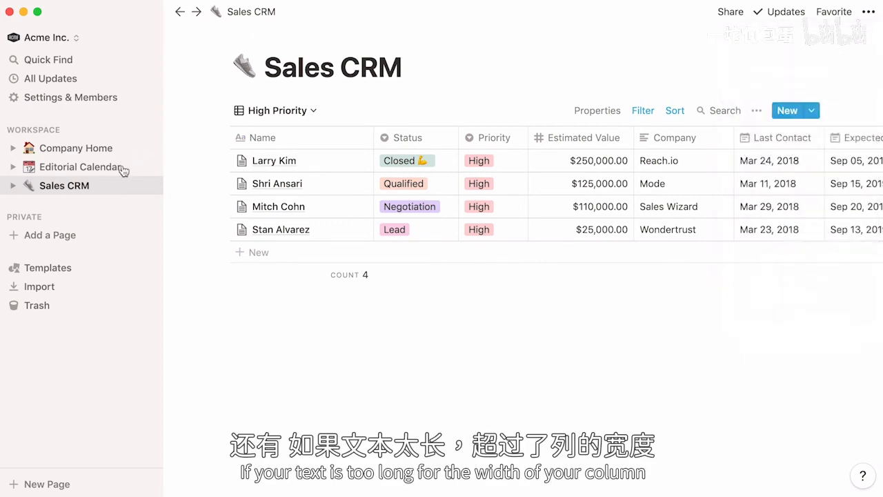
Step: In the Editorial Calendar, turn on Wrap Cells for the Upcoming Content table
click(122, 168)
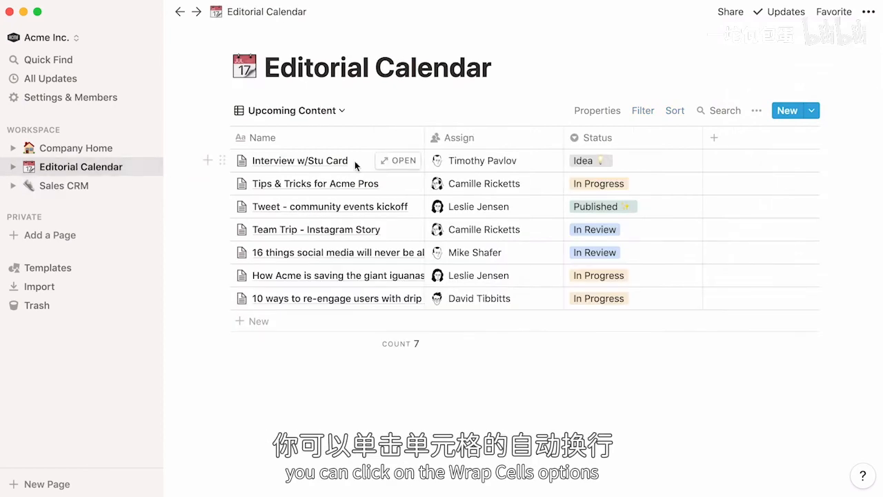
click(757, 112)
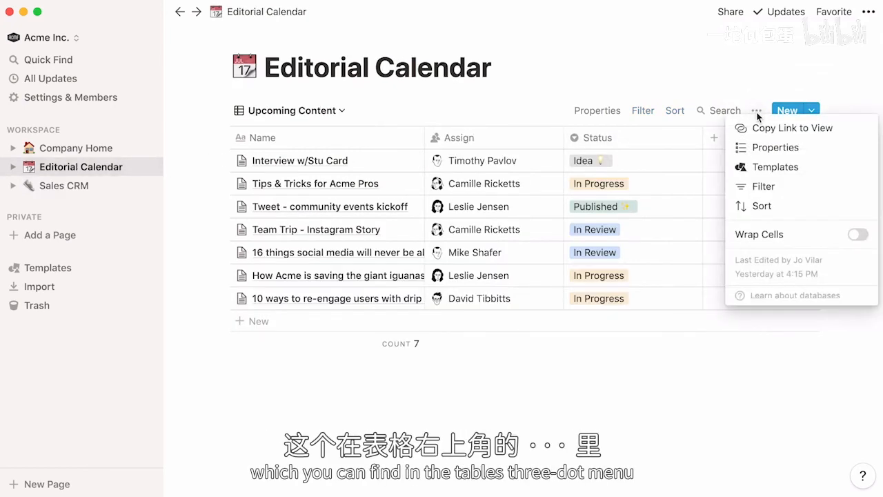
click(858, 234)
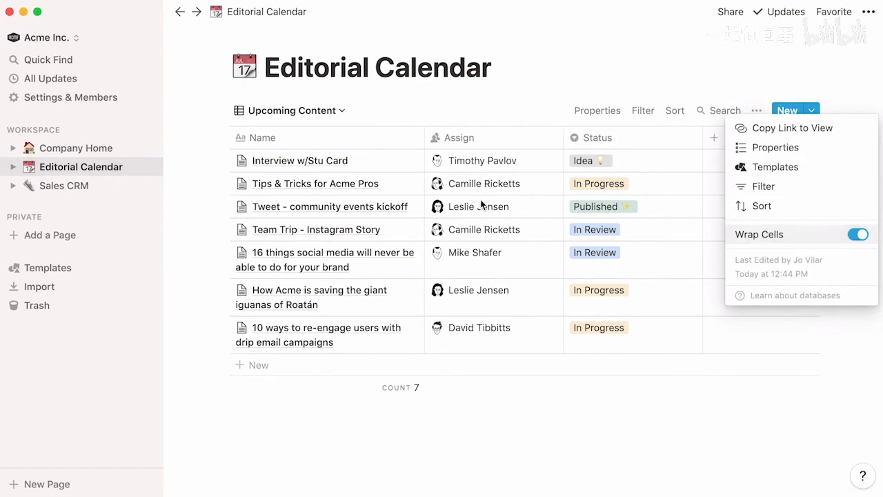
key(Escape)
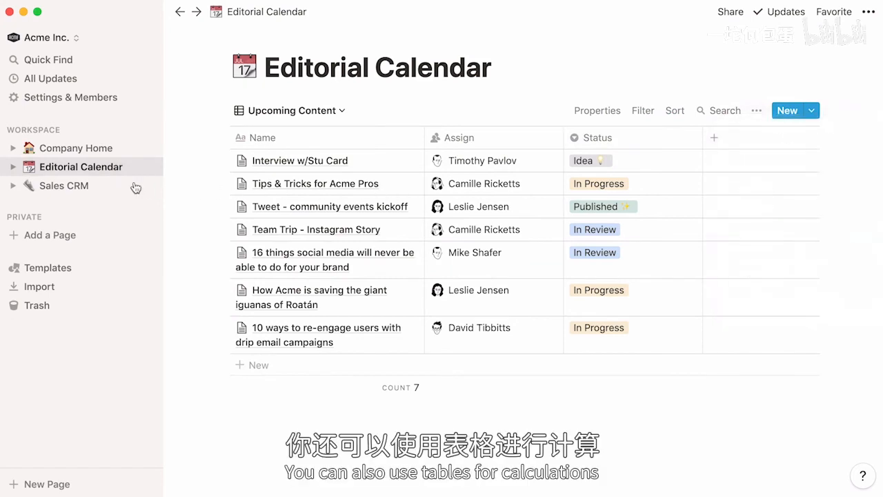
Step: Open the Sales CRM page and look over the calculation options available for the Status column
click(136, 188)
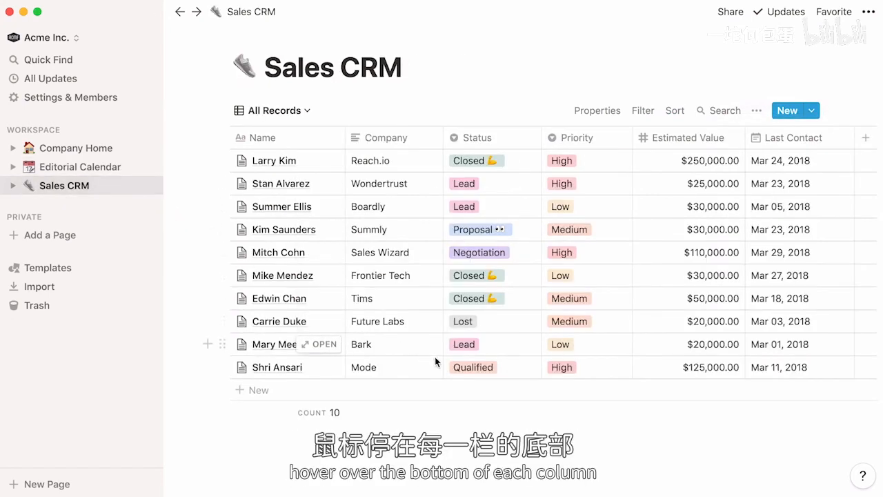
mouse_move(528, 411)
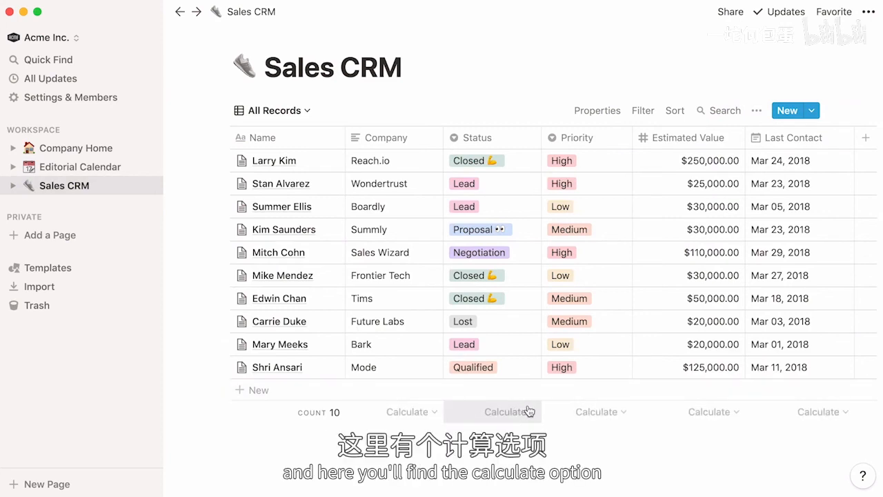
click(528, 411)
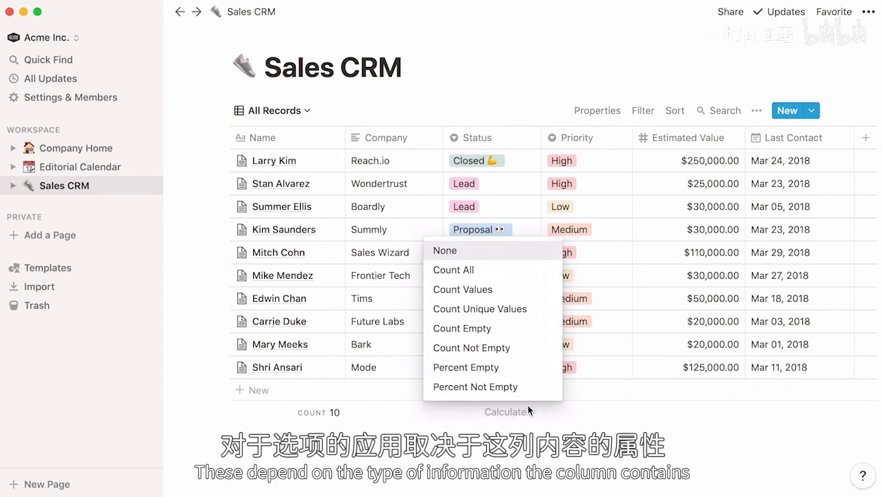
click(529, 407)
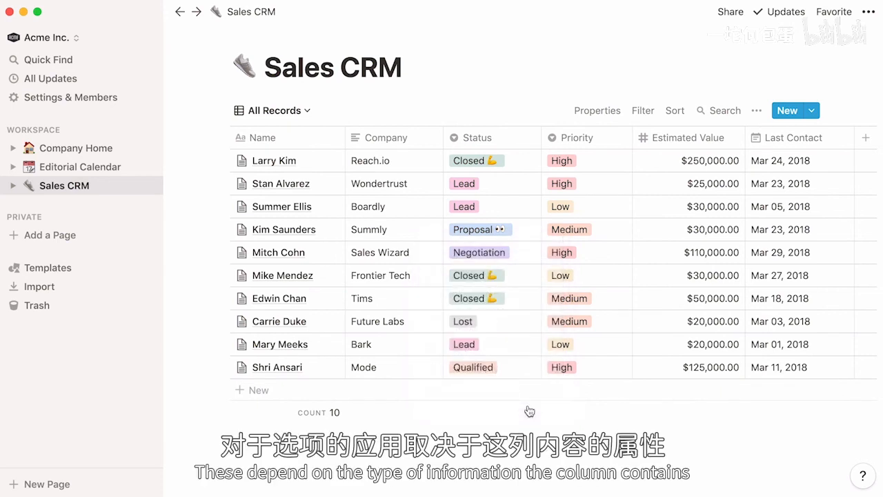
Step: Calculate the Sum of the Estimated Value column and change that calculation to Average
click(713, 411)
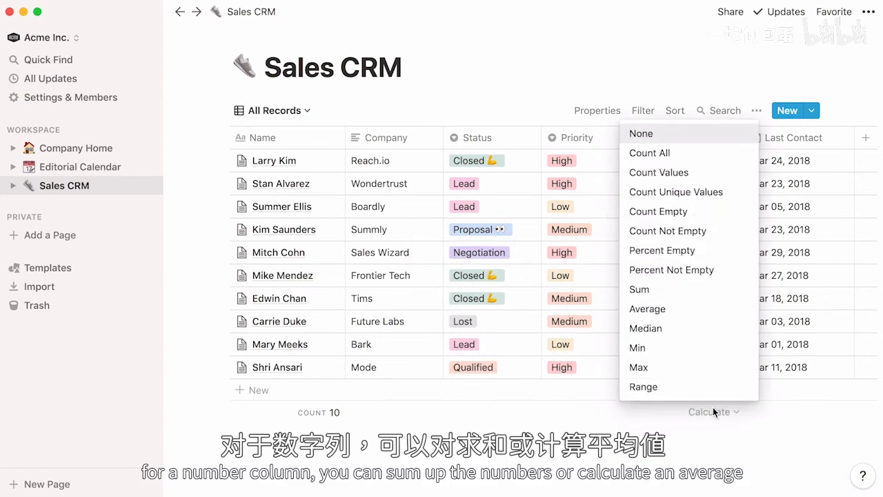
click(716, 290)
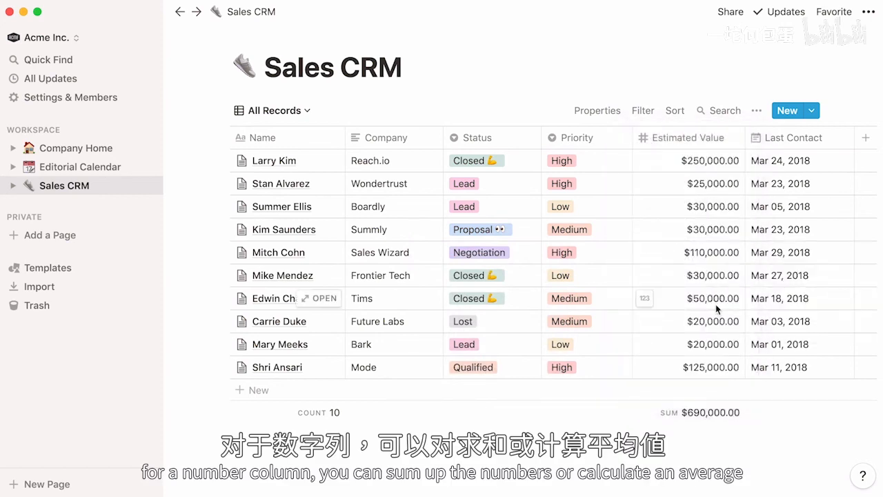
click(723, 413)
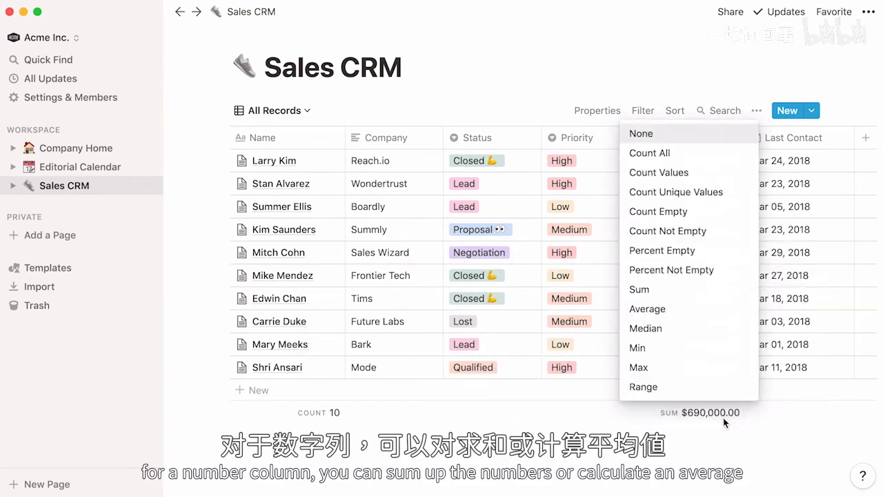
click(718, 319)
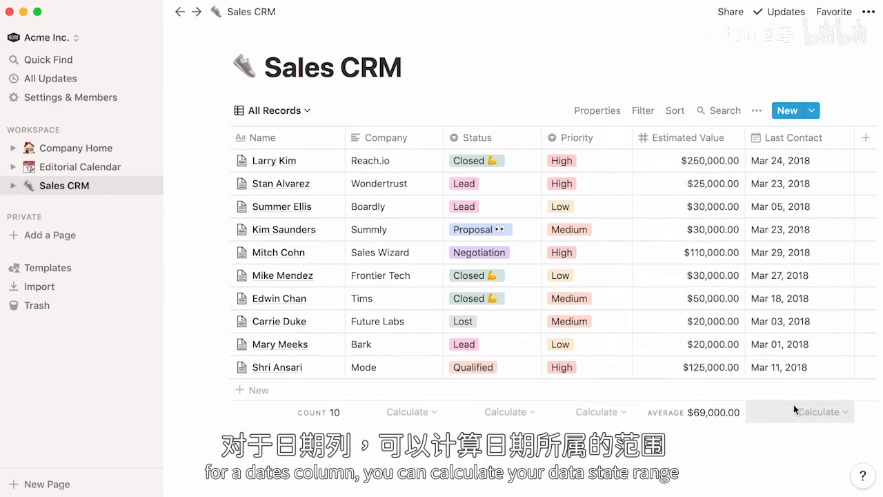
Step: Add a Range calculation beneath the Last Contact date column of the All Records table
click(794, 408)
click(802, 388)
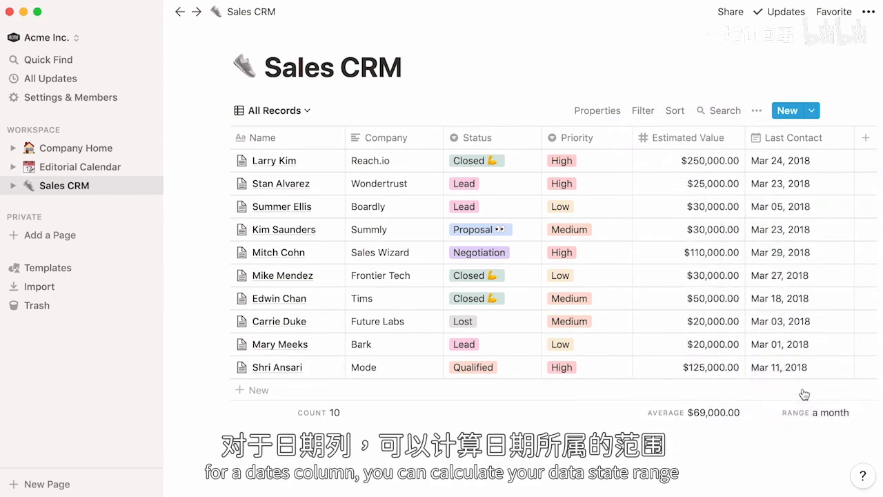